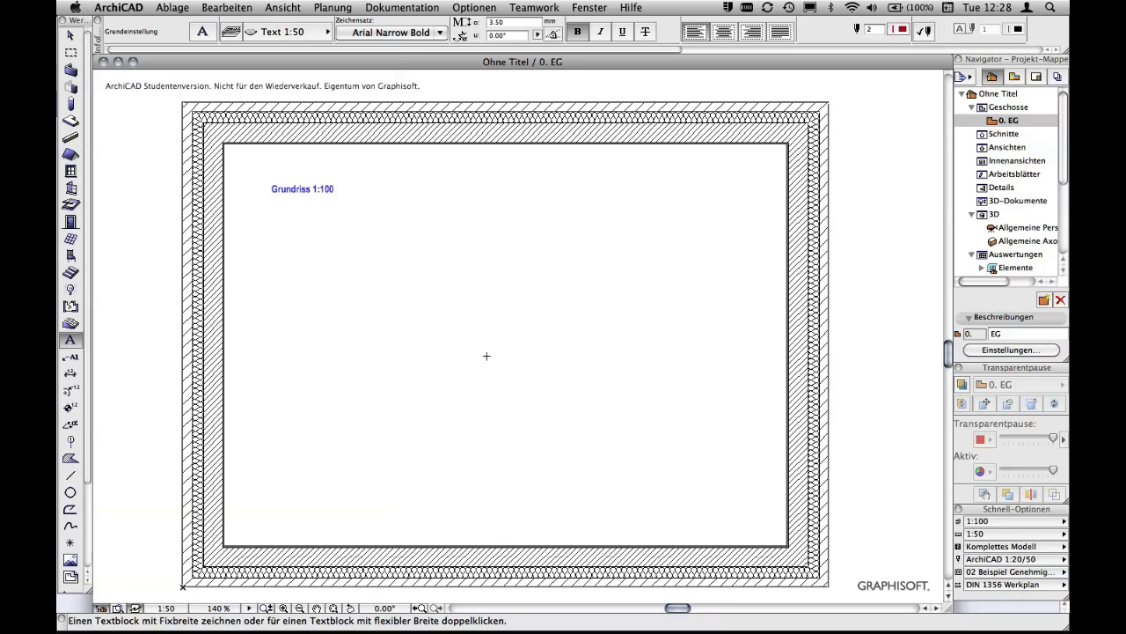
- In the 1:100 layer combination's model layers, show Text 1:50 and hide Text 1:100
{"action": "key", "text": "ctrl+l"}
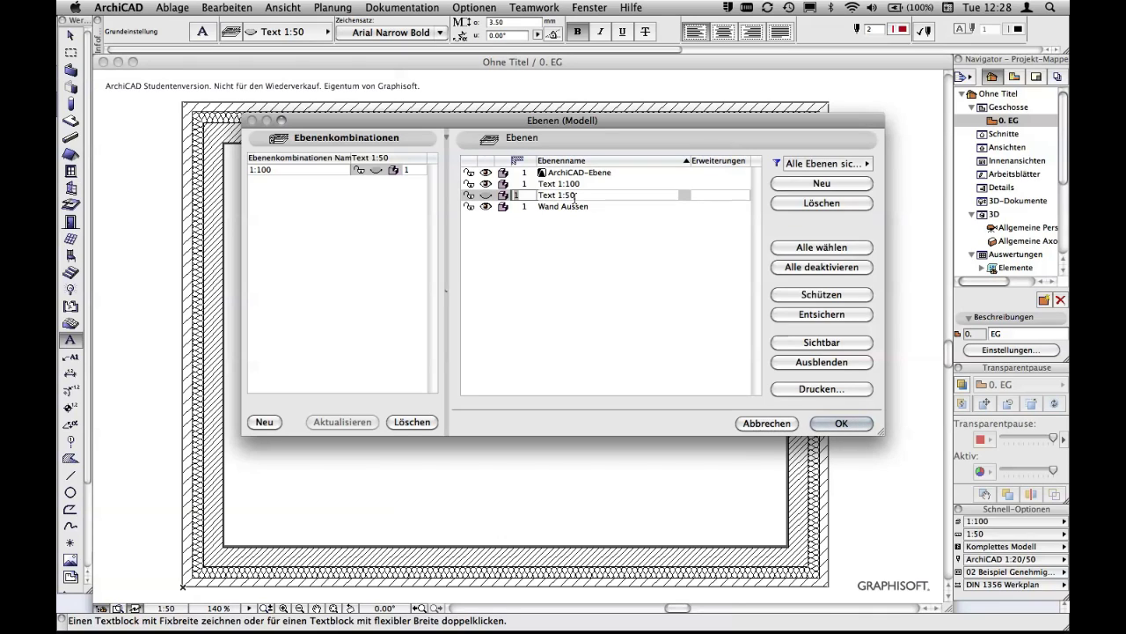
{"action": "left_click", "coordinate": [288, 170]}
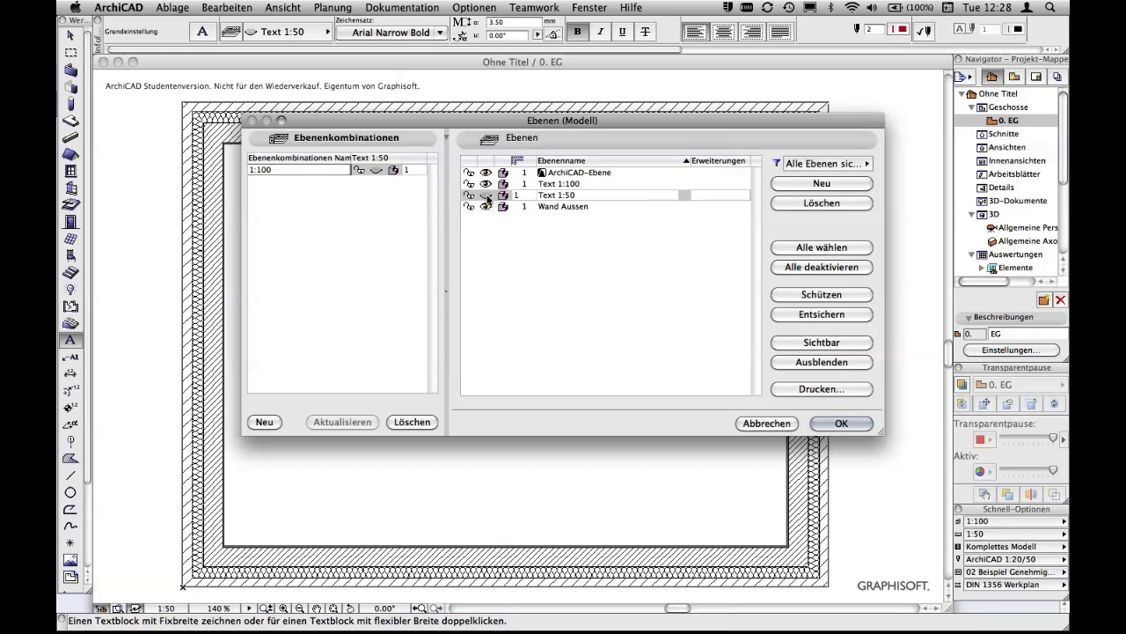
{"action": "left_click", "coordinate": [488, 197]}
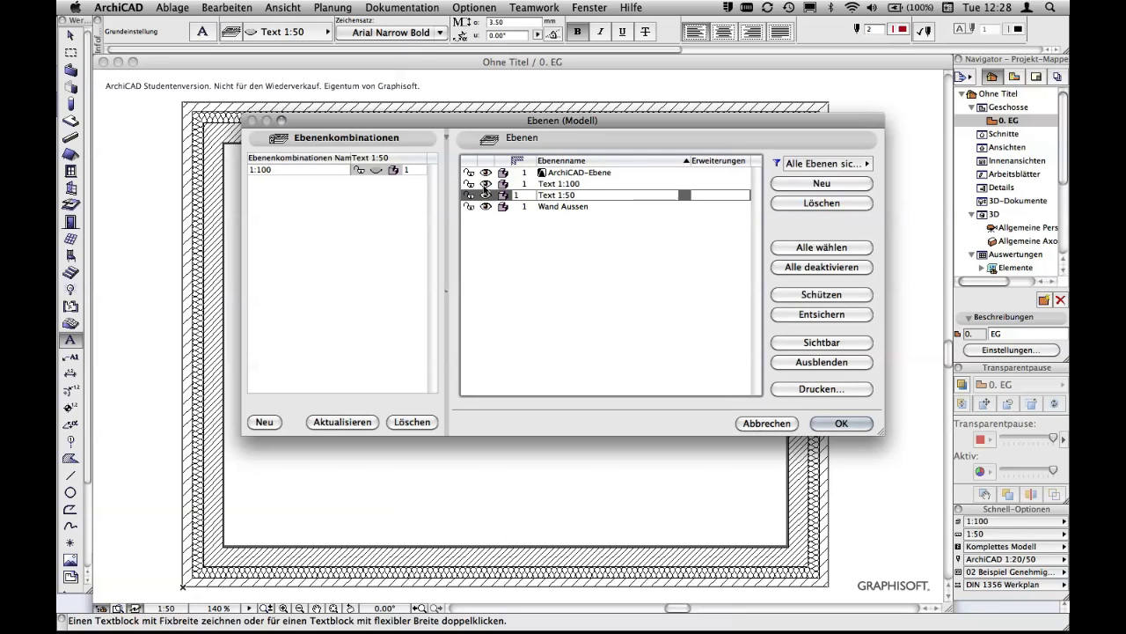
{"action": "left_click", "coordinate": [487, 184]}
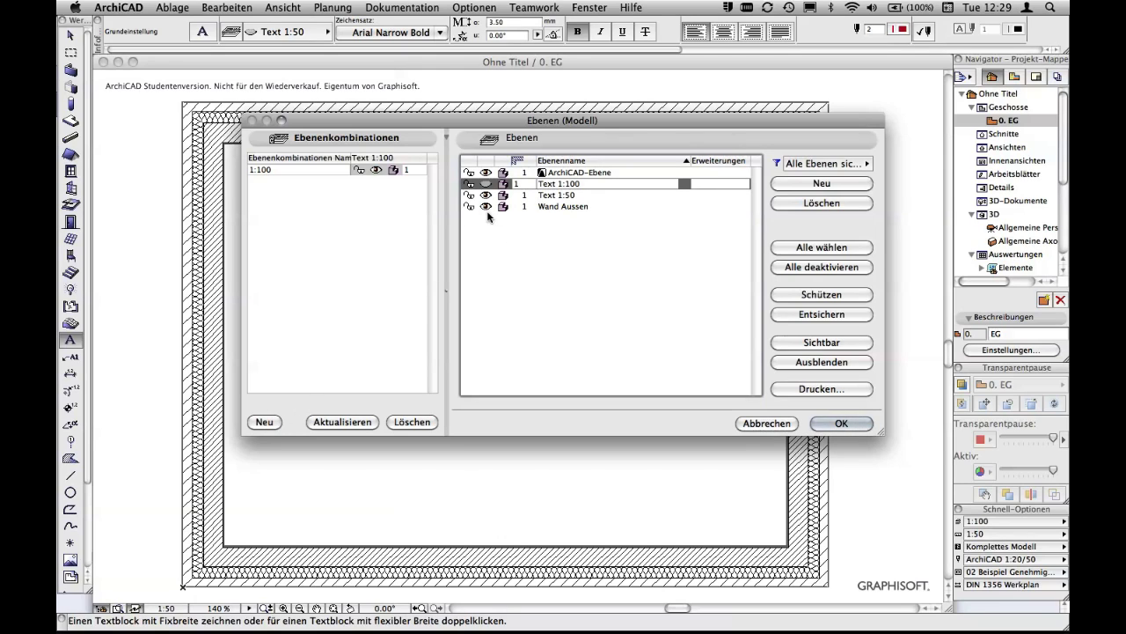
- Create a new layer combination named '1:50'
{"action": "left_click", "coordinate": [266, 424]}
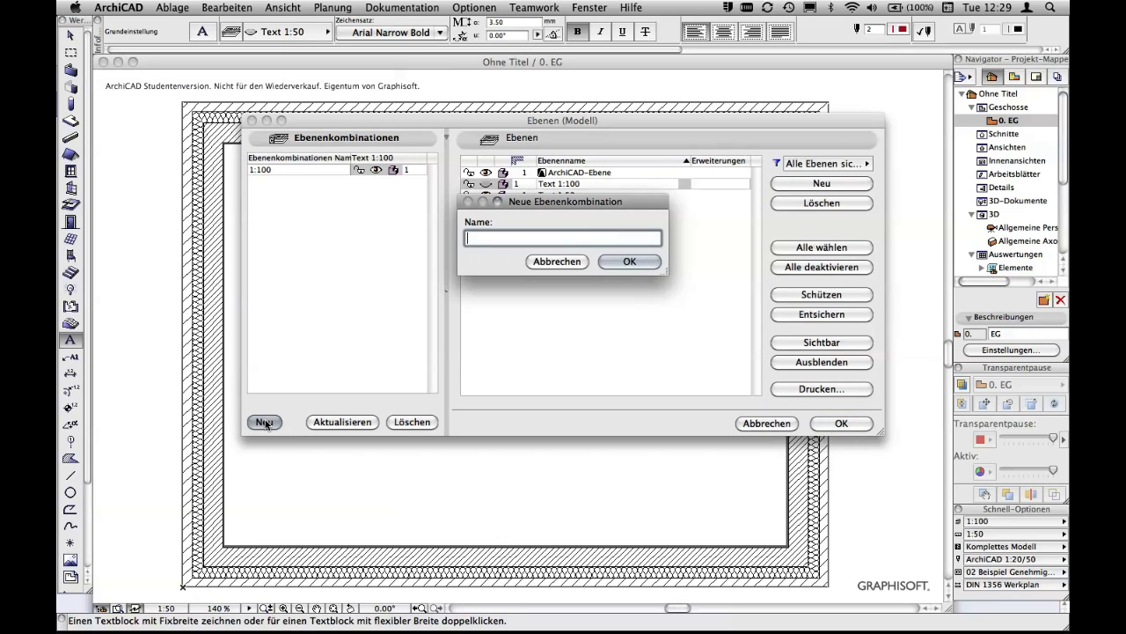
{"action": "type", "text": "1:"}
{"action": "type", "text": "50"}
{"action": "key", "text": "Return"}
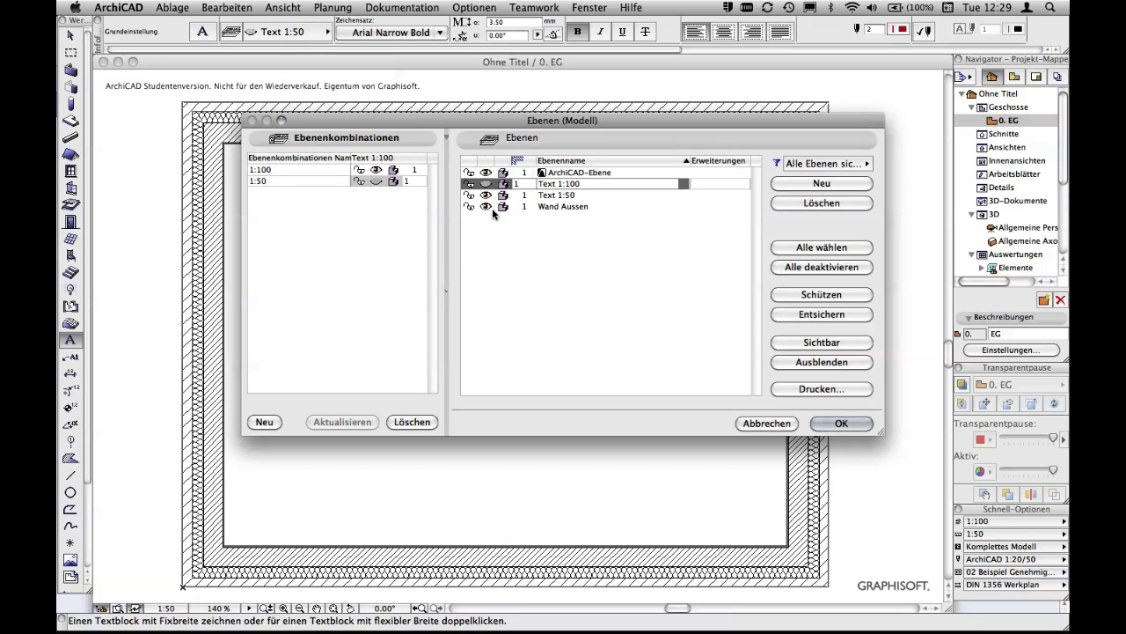
- Compare the 1:100 and 1:50 combinations, then apply 1:50 to the plan
{"action": "left_click", "coordinate": [284, 170]}
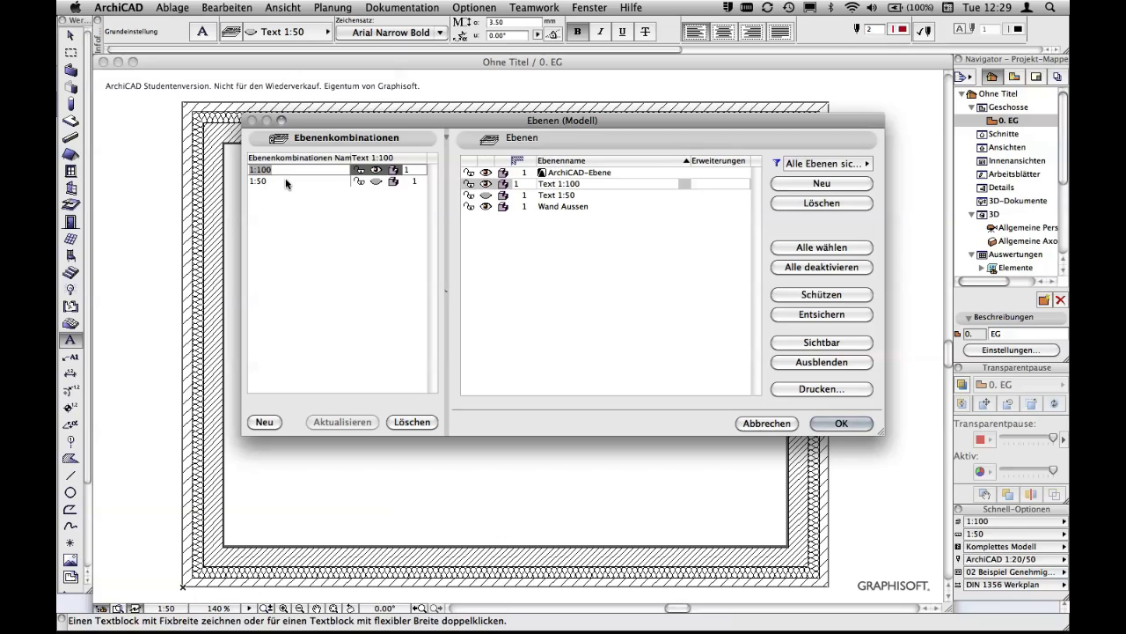
{"action": "left_click", "coordinate": [286, 182]}
{"action": "left_click", "coordinate": [288, 169]}
{"action": "left_click", "coordinate": [289, 182]}
{"action": "left_click", "coordinate": [291, 170]}
{"action": "left_click", "coordinate": [291, 182]}
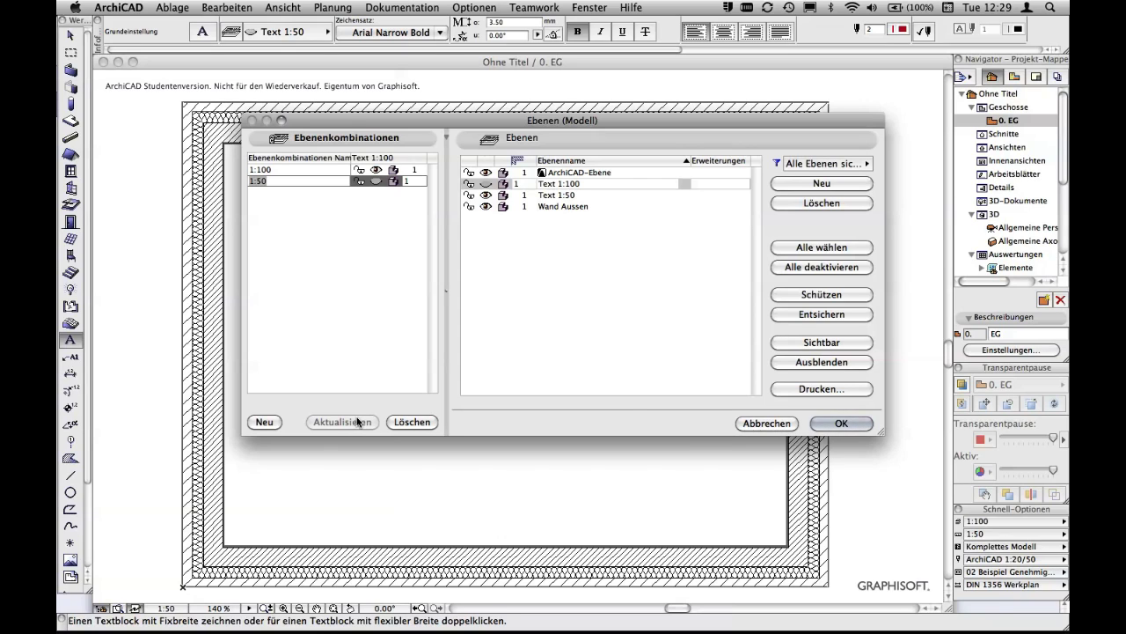
{"action": "left_click", "coordinate": [840, 424]}
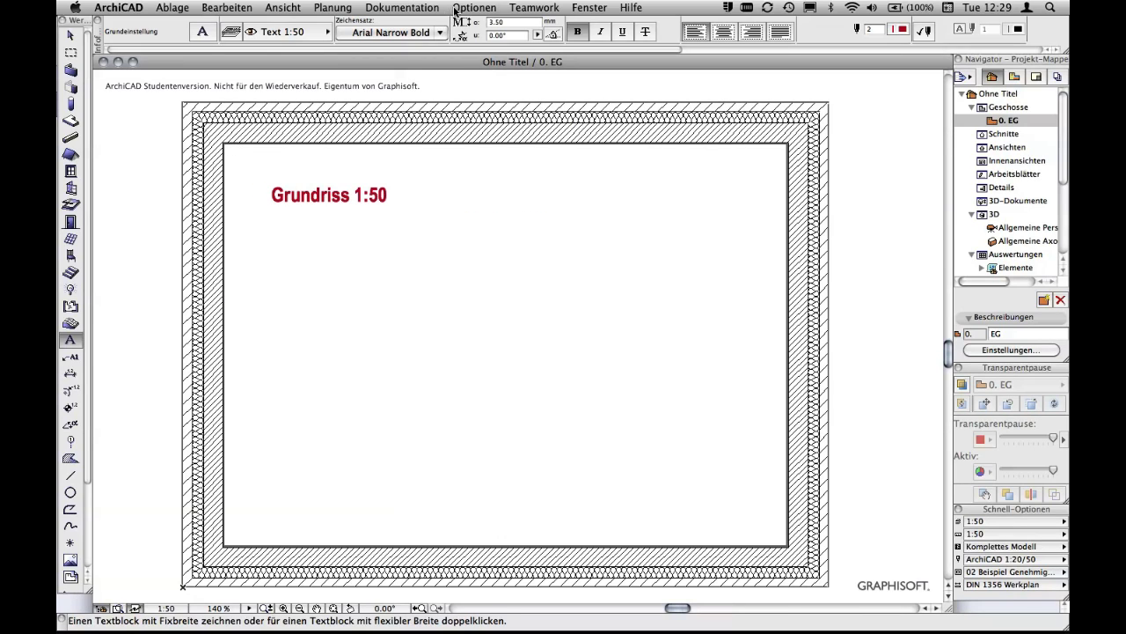
{"action": "left_click", "coordinate": [426, 8]}
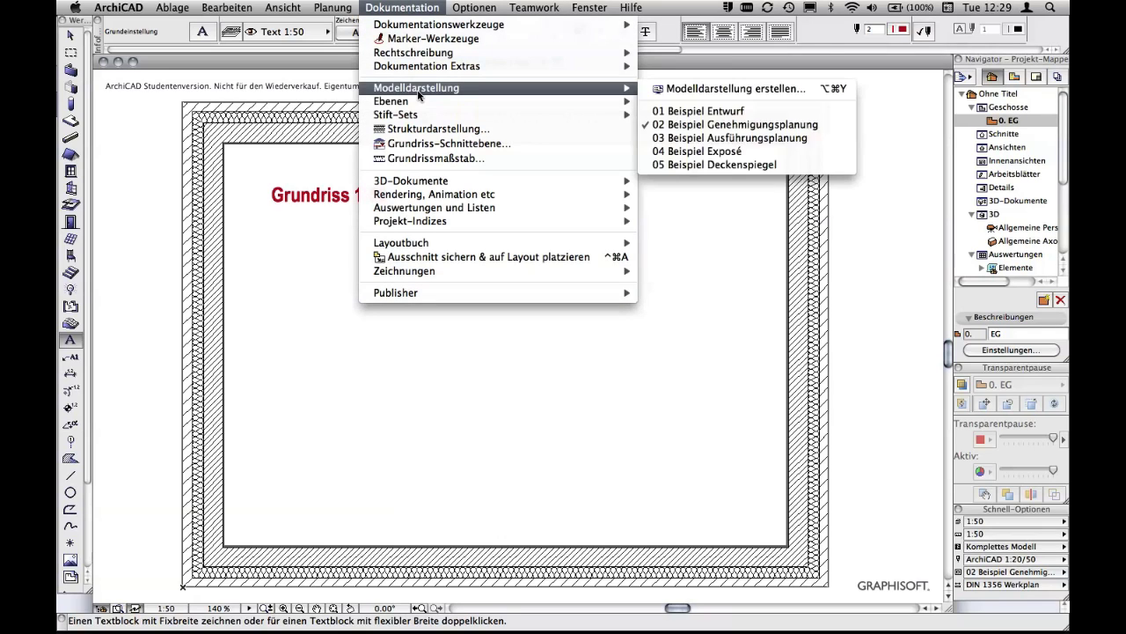
{"action": "mouse_move", "coordinate": [390, 101]}
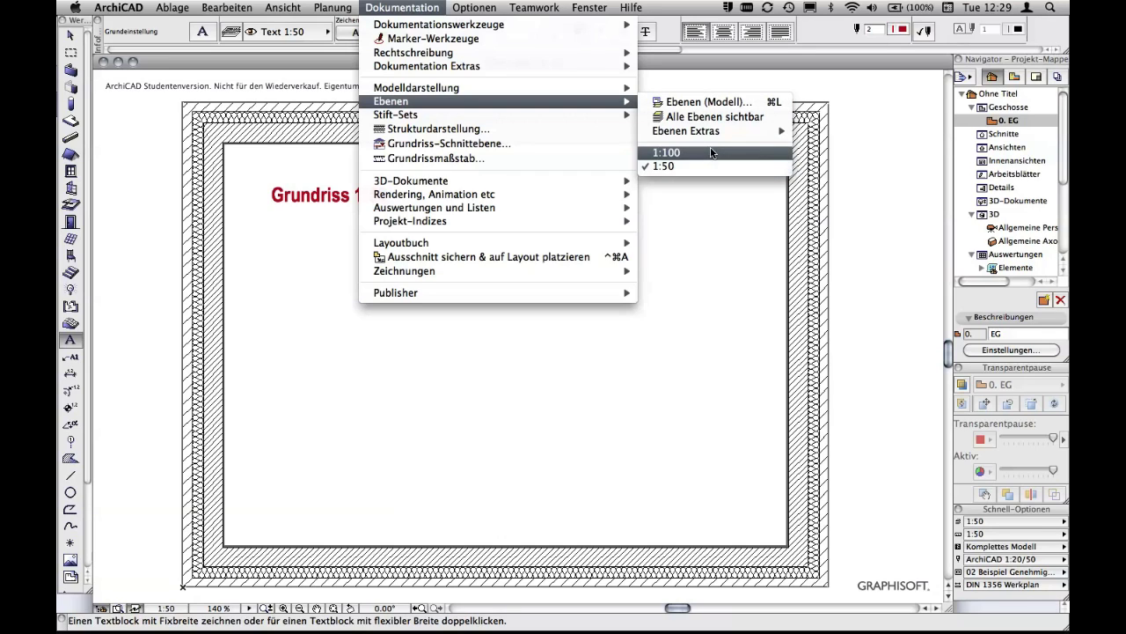
{"action": "left_click", "coordinate": [708, 83]}
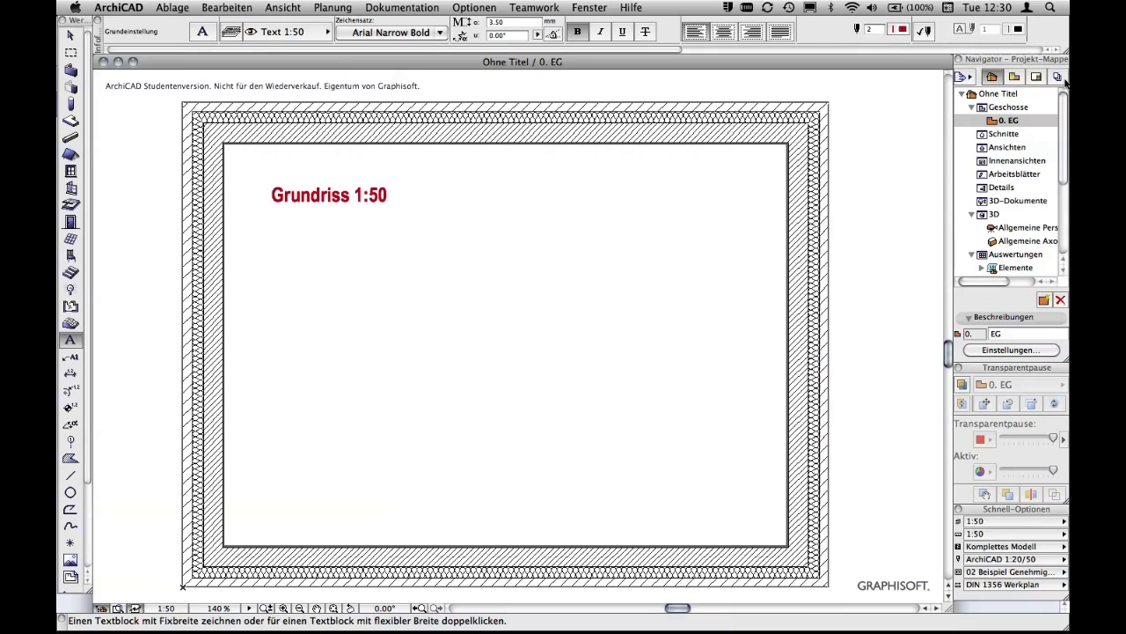
- Open the Organizer with the view map shown
{"action": "left_click", "coordinate": [971, 78]}
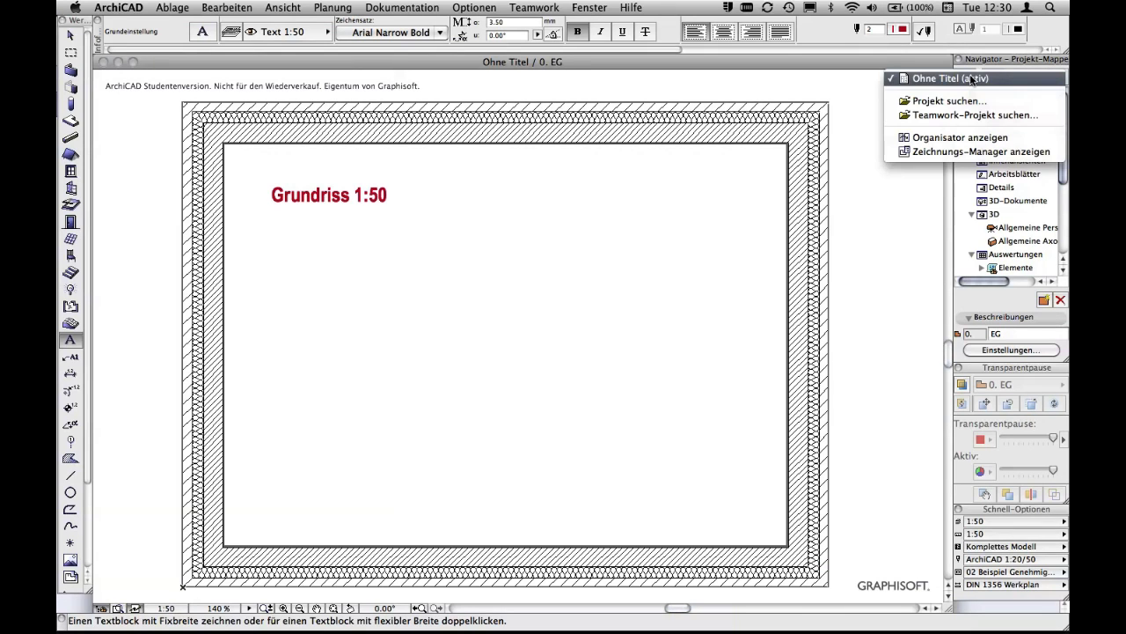
{"action": "left_click", "coordinate": [1017, 139]}
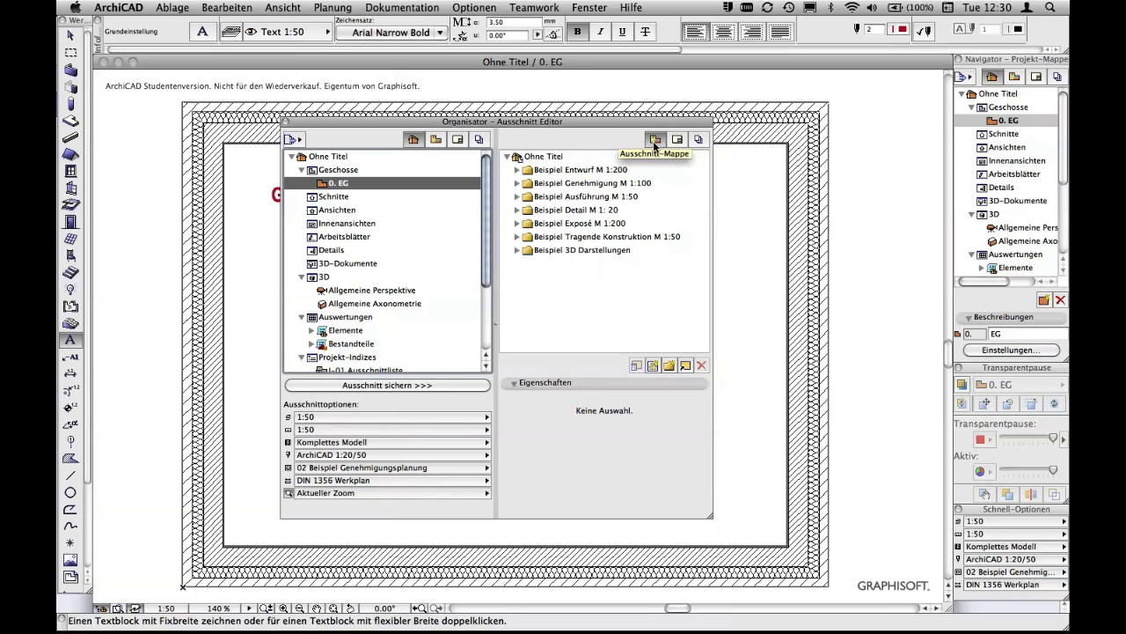
{"action": "left_click", "coordinate": [434, 141]}
{"action": "left_click", "coordinate": [435, 141]}
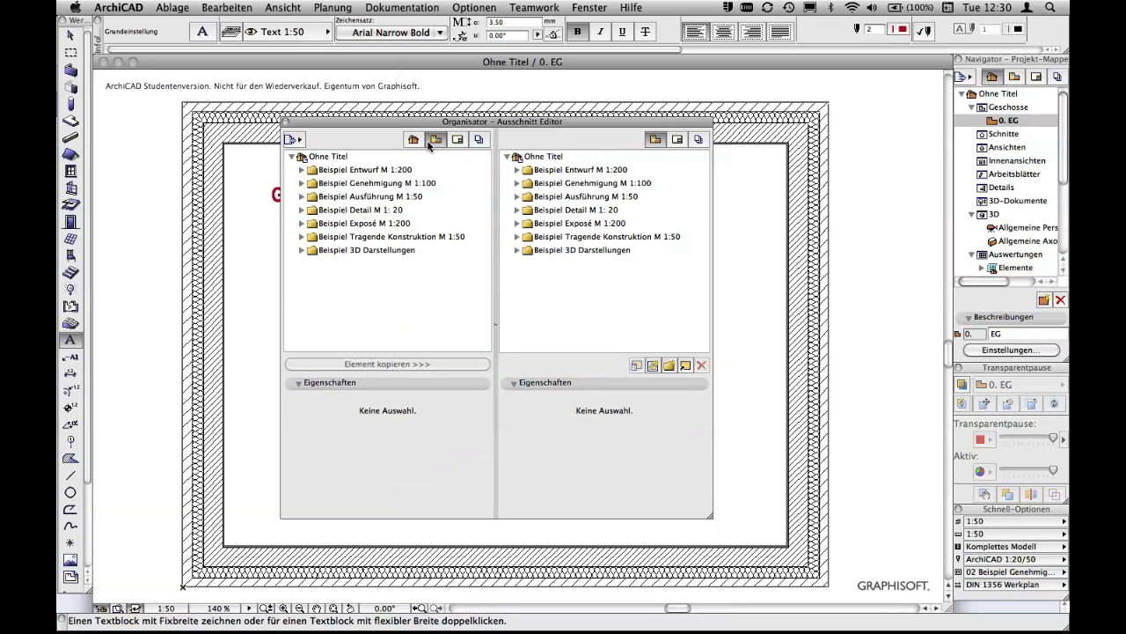
{"action": "left_click", "coordinate": [412, 141]}
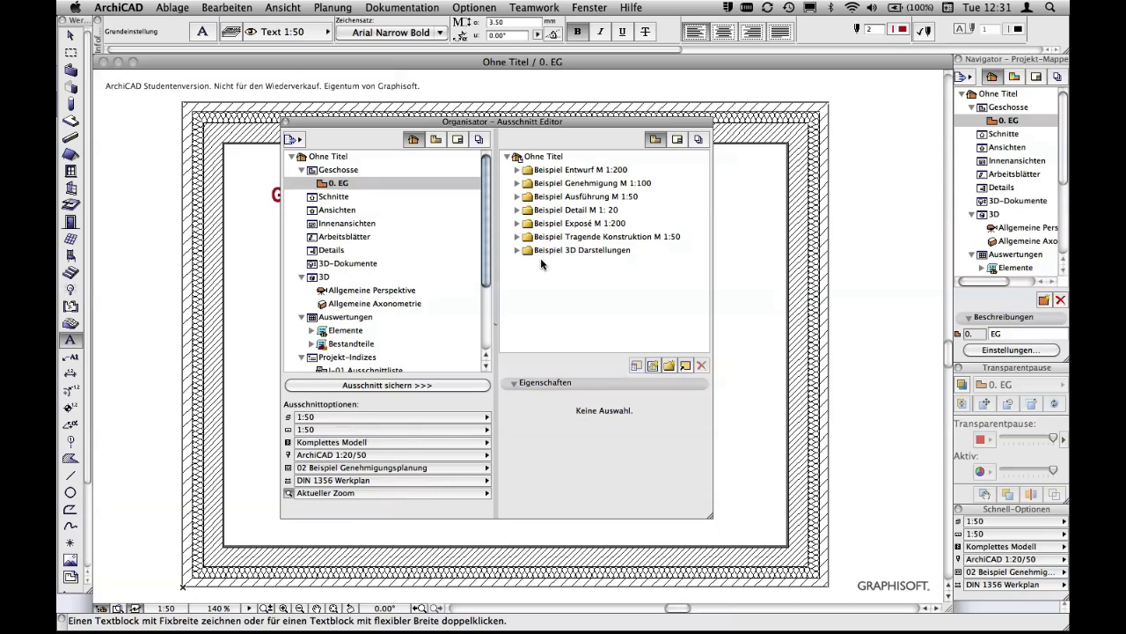
- Delete all seven Beispiel sample folders from the view map, confirming Trotzdem löschen
{"action": "left_click", "coordinate": [530, 169]}
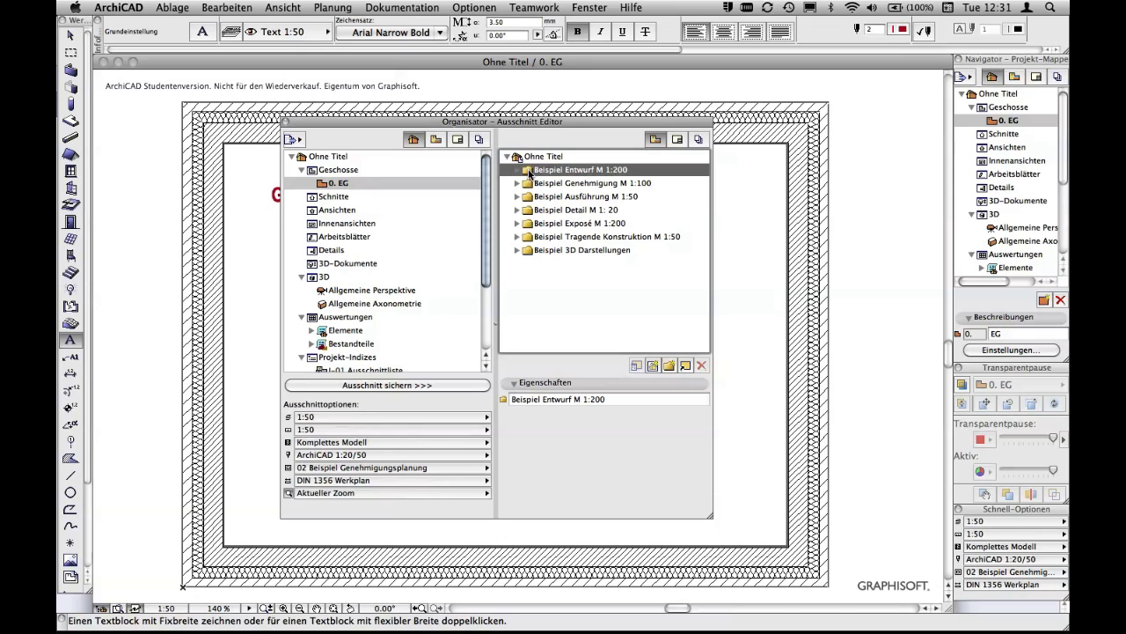
{"action": "left_click", "coordinate": [529, 253], "text": "shift"}
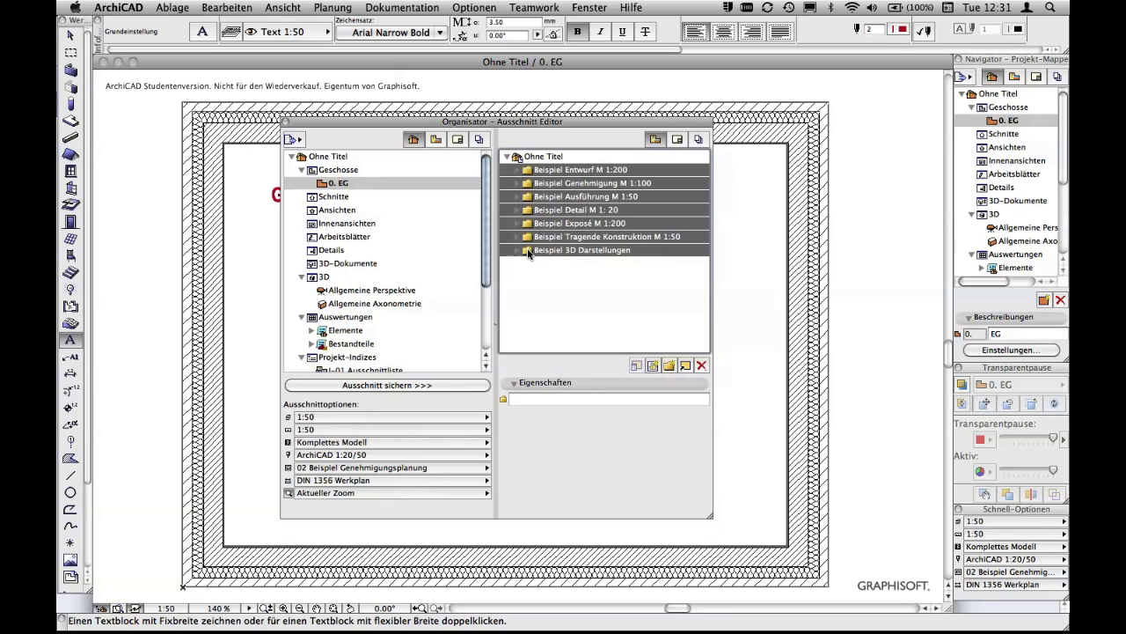
{"action": "left_click", "coordinate": [701, 365]}
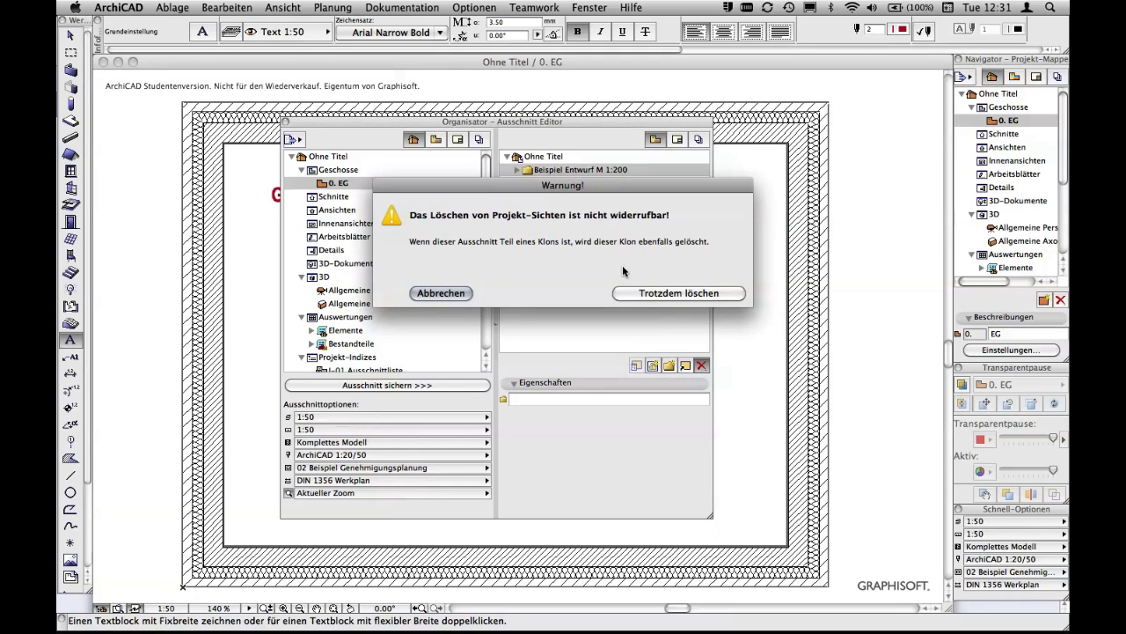
{"action": "left_click", "coordinate": [660, 295]}
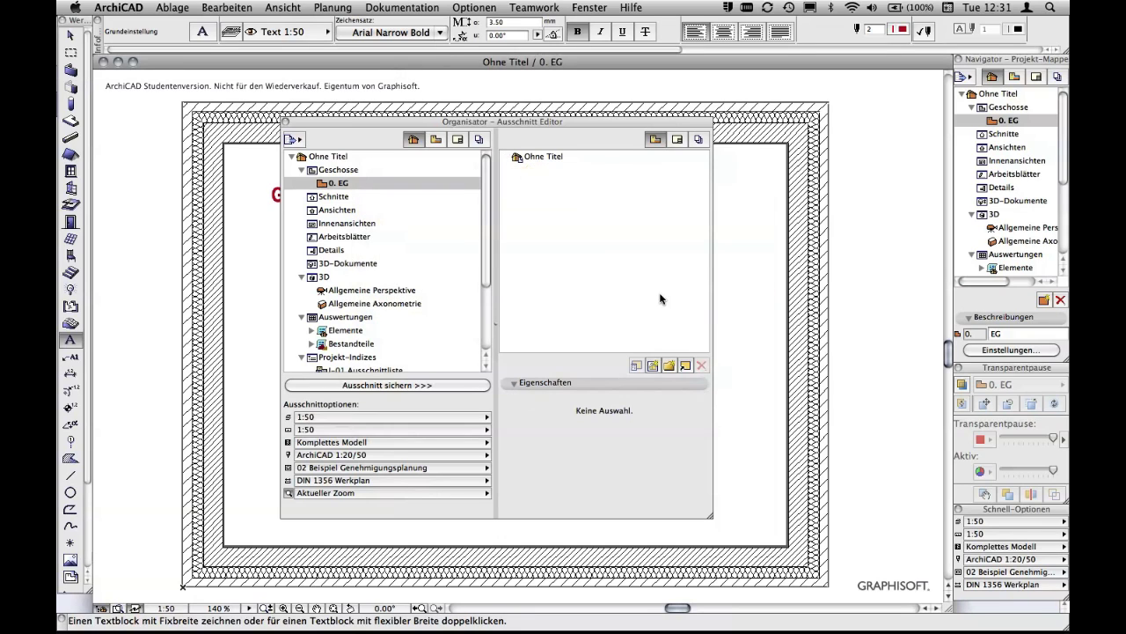
- Create a view map folder named 'Projekt Freiburg' under the Ohne Titel root
{"action": "left_click", "coordinate": [669, 366]}
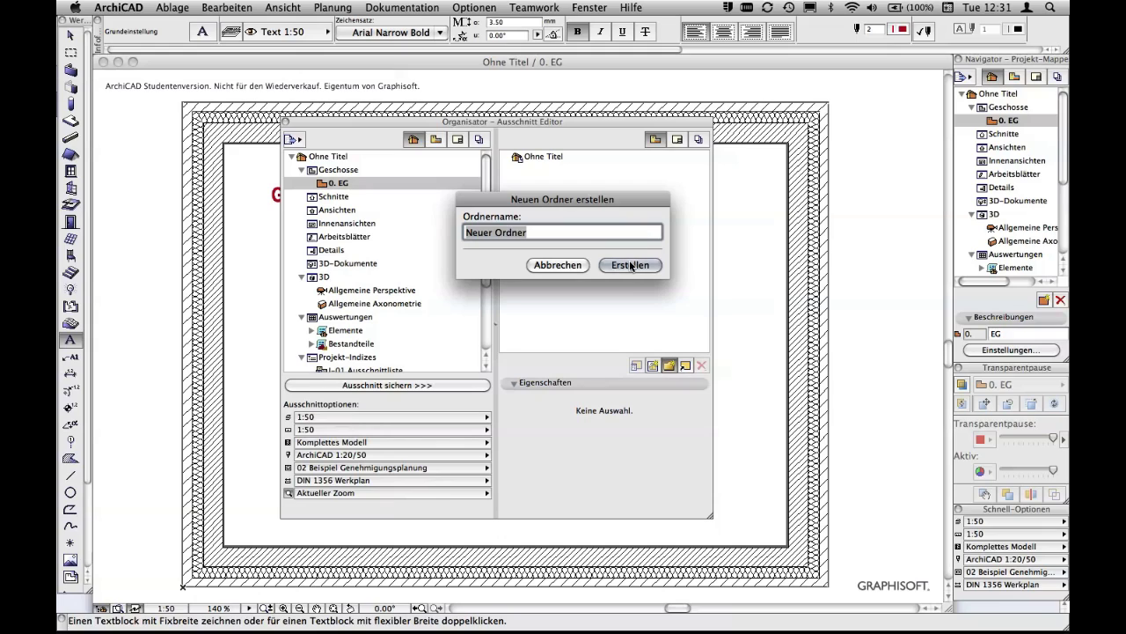
{"action": "type", "text": "Projekt F"}
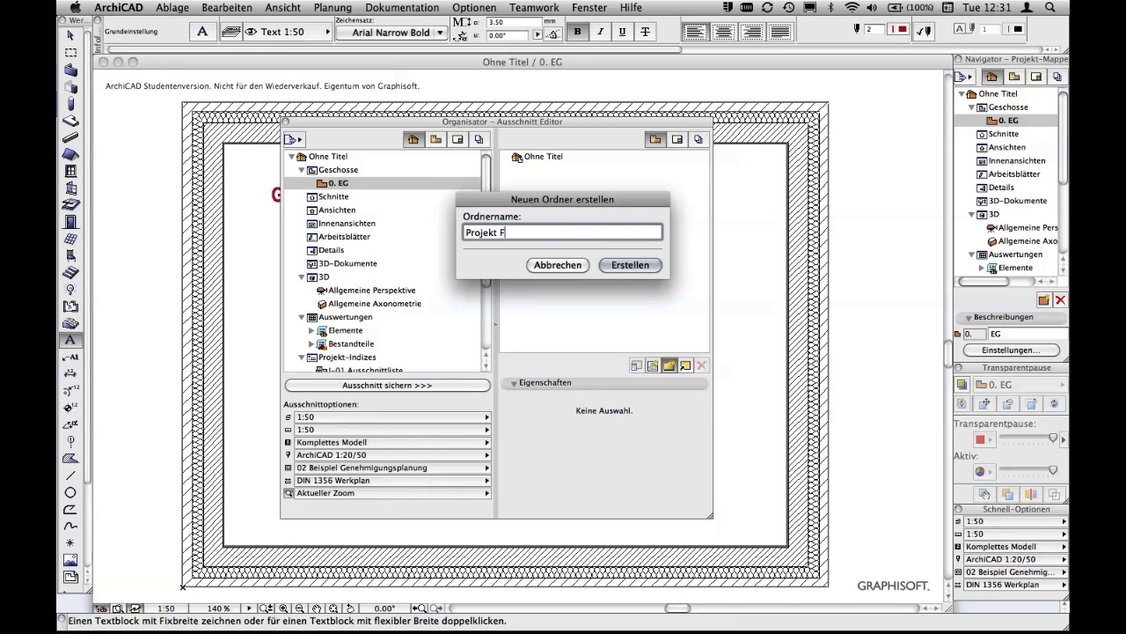
{"action": "type", "text": "reiburg"}
{"action": "left_click", "coordinate": [630, 264]}
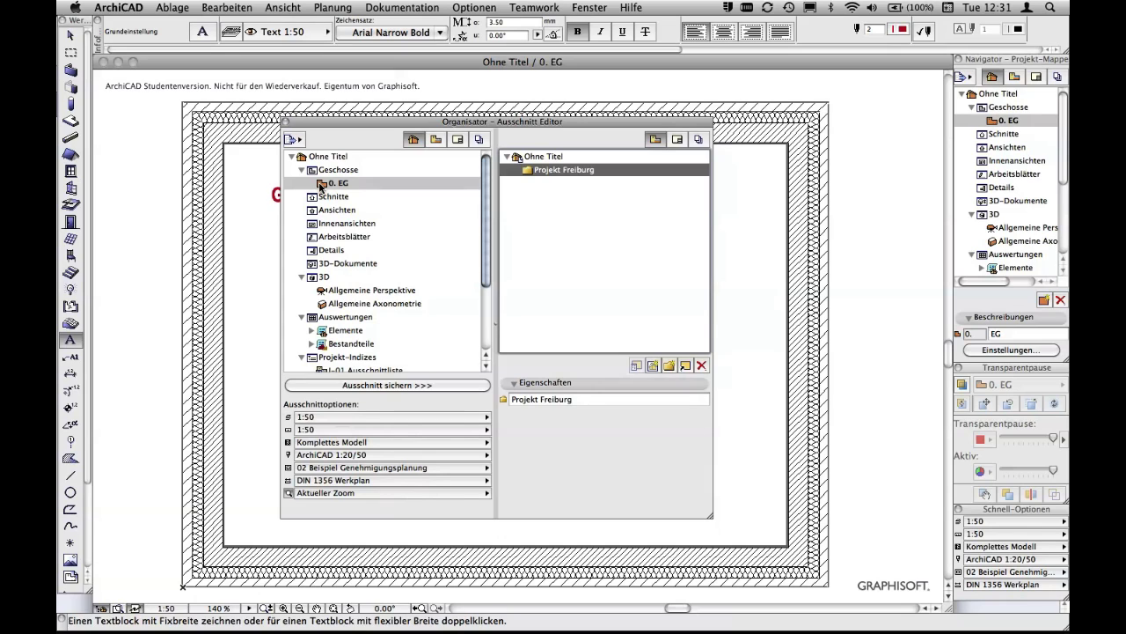
- Save the 0. EG story twice into Projekt Freiburg and rename the first view 'EG 50'
{"action": "mouse_move", "coordinate": [321, 186]}
{"action": "left_mouse_down"}
{"action": "mouse_move", "coordinate": [504, 186]}
{"action": "mouse_move", "coordinate": [526, 172]}
{"action": "left_mouse_up"}
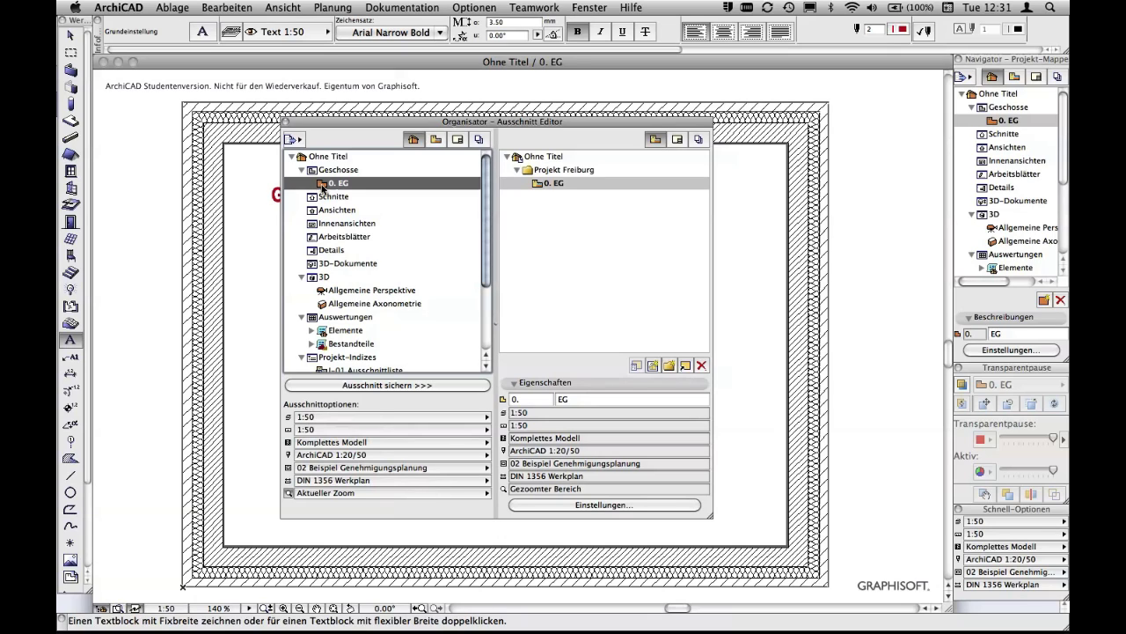
{"action": "left_click_drag", "start_coordinate": [323, 186], "coordinate": [532, 176]}
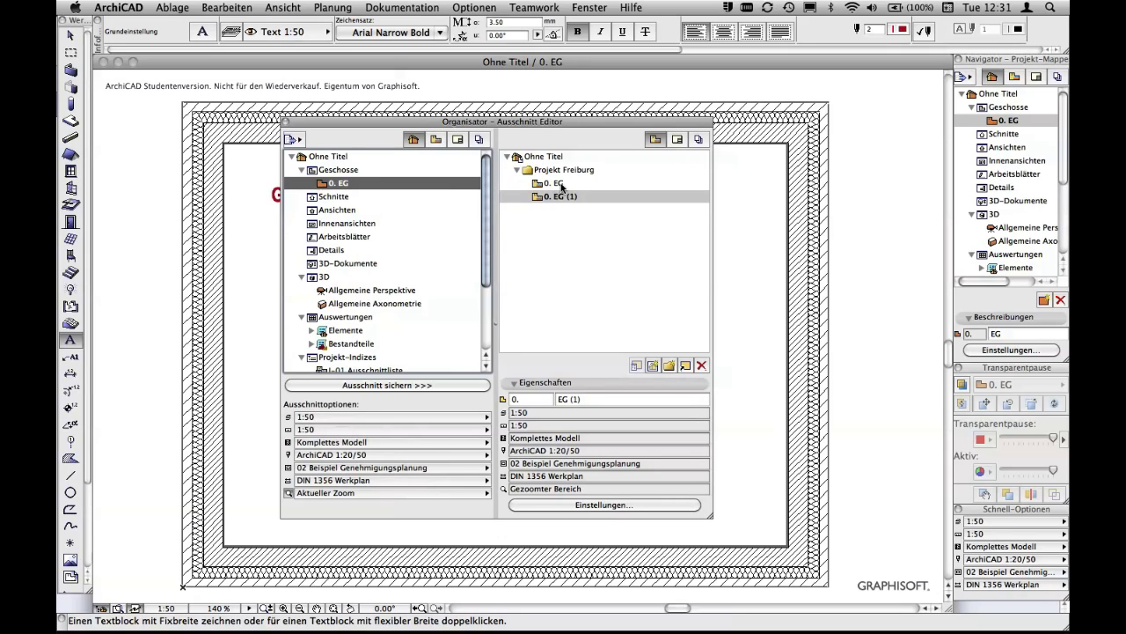
{"action": "left_click", "coordinate": [555, 183]}
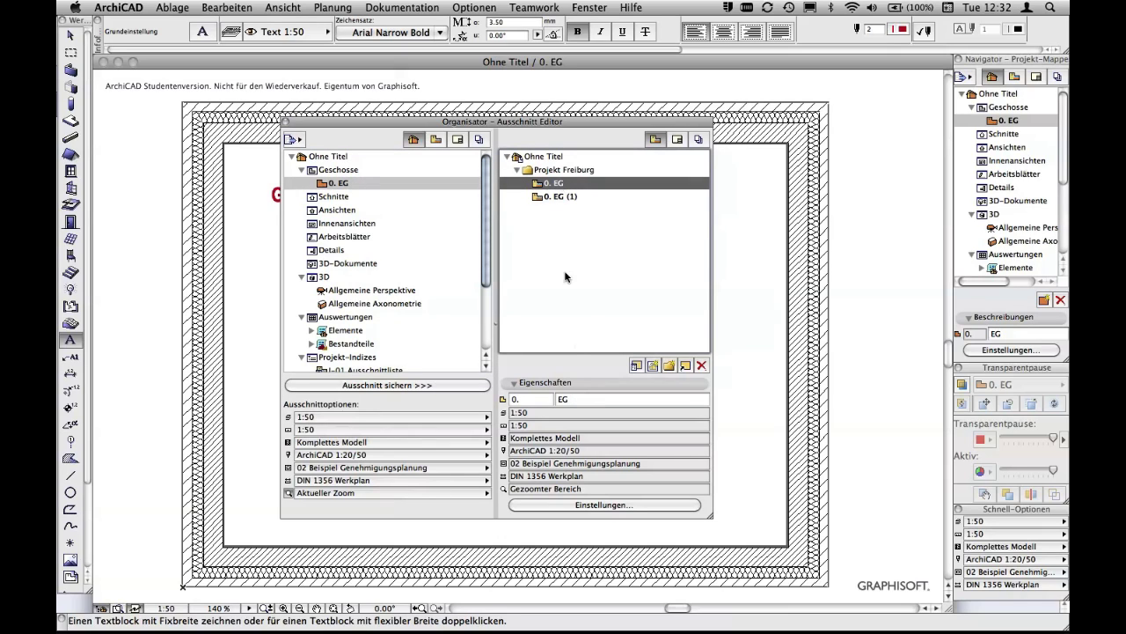
{"action": "left_click", "coordinate": [577, 399]}
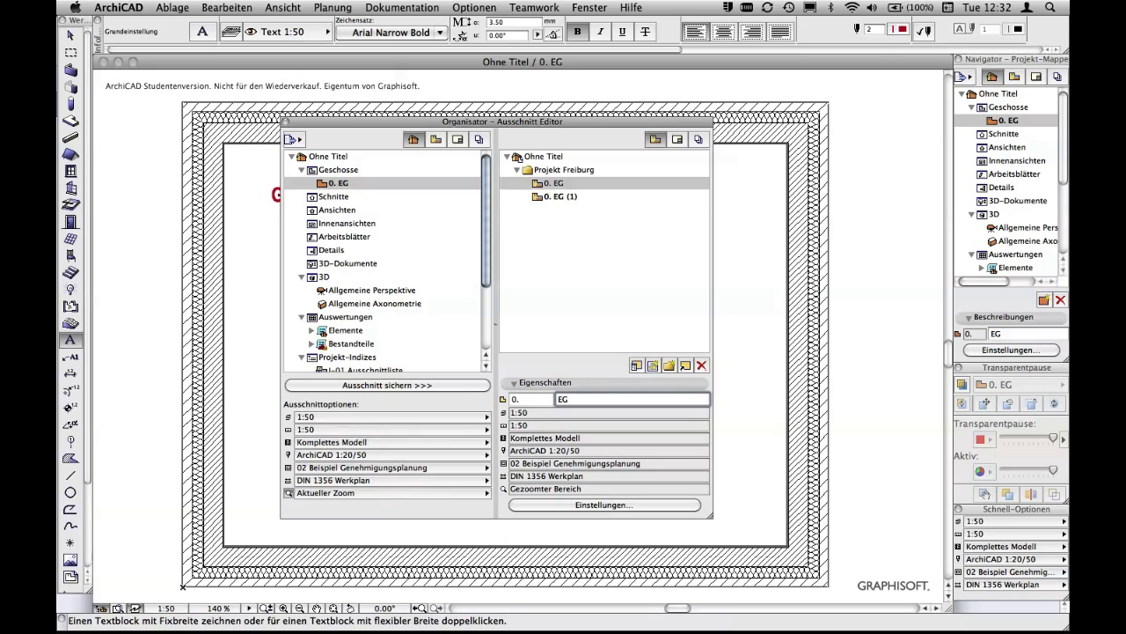
{"action": "type", "text": "50"}
{"action": "key", "text": "Return"}
- Rename the duplicate 0. EG (1) view to 'EG 100'
{"action": "left_click", "coordinate": [572, 199]}
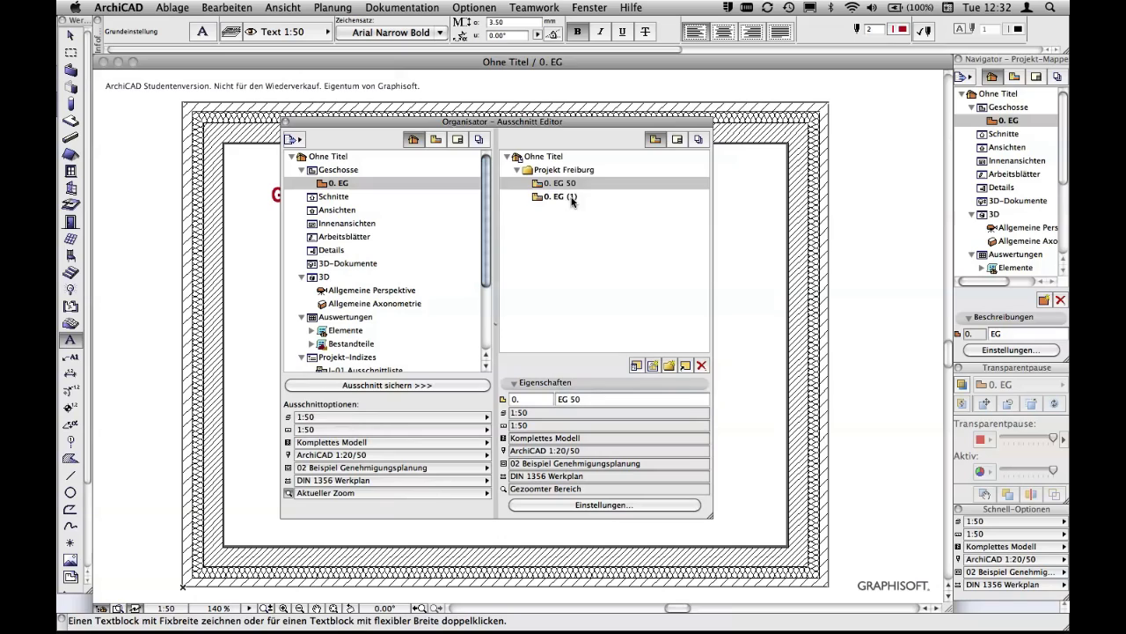
{"action": "left_click", "coordinate": [586, 401]}
{"action": "type", "text": "00"}
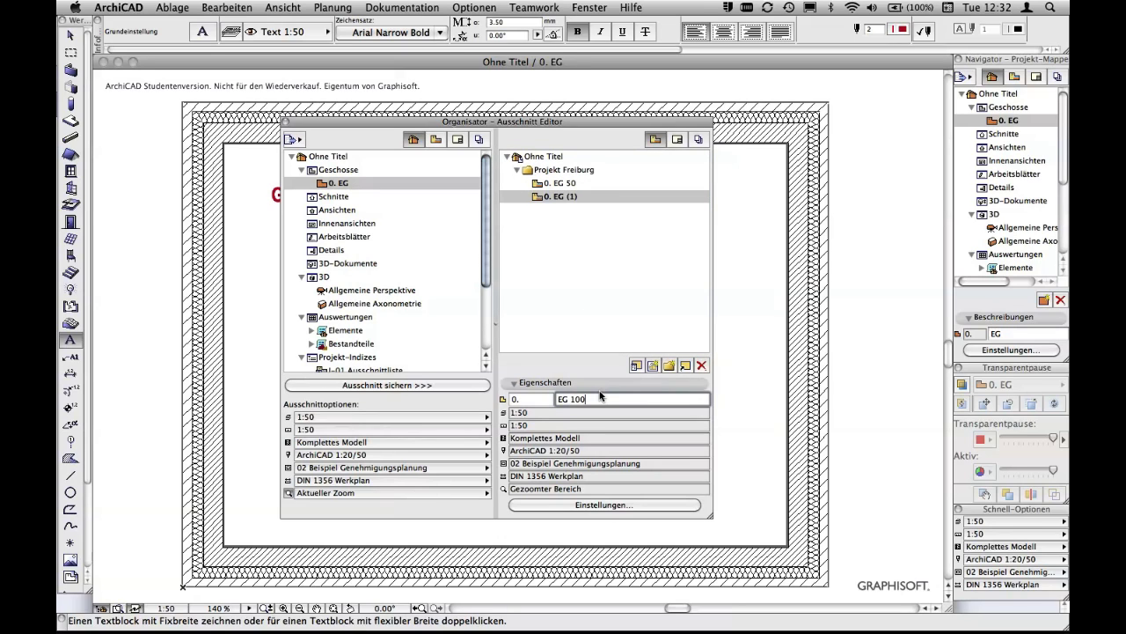
{"action": "key", "text": "Return"}
{"action": "left_click", "coordinate": [537, 185]}
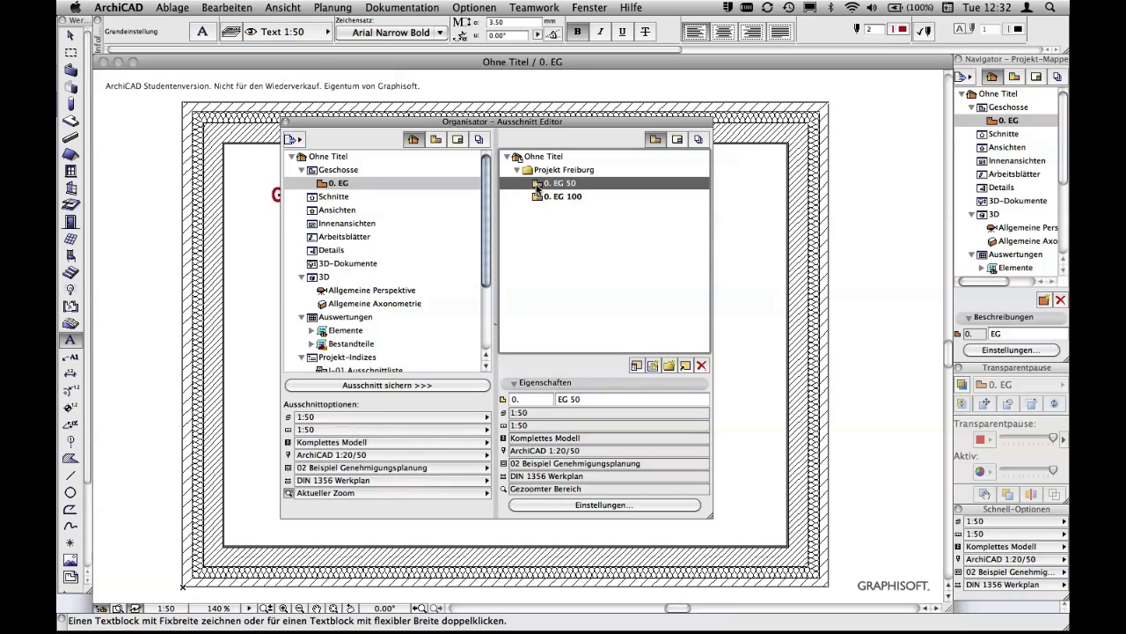
- Keep EG 50 on the 1:50 layer combination and set model display to 03 Beispiel Ausführungsplanung
{"action": "left_click", "coordinate": [643, 506]}
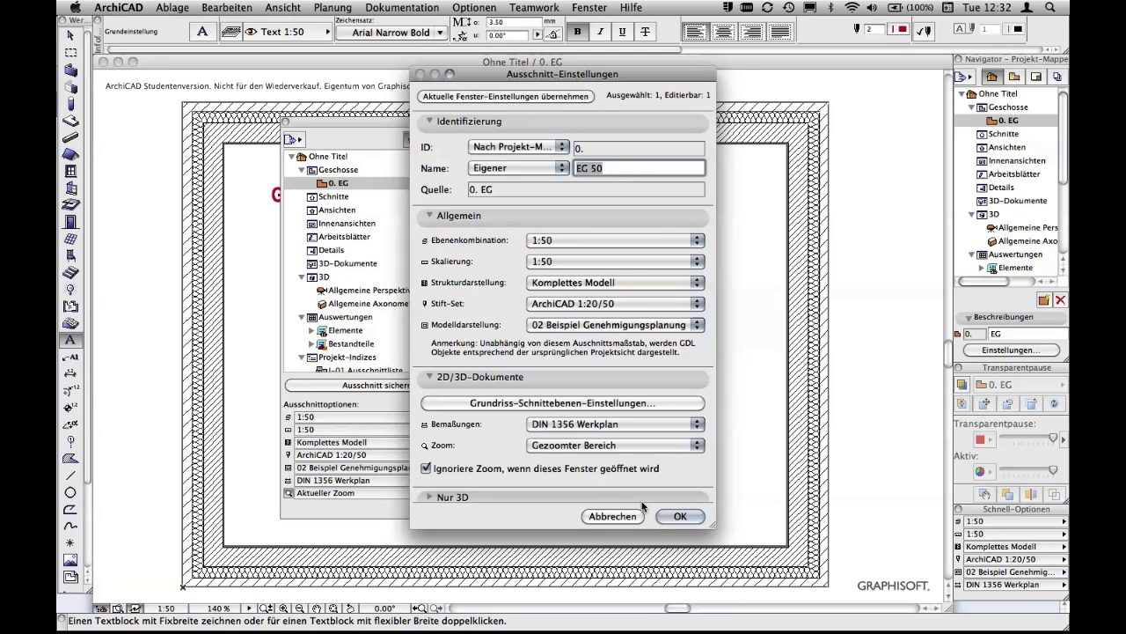
{"action": "left_click", "coordinate": [566, 240]}
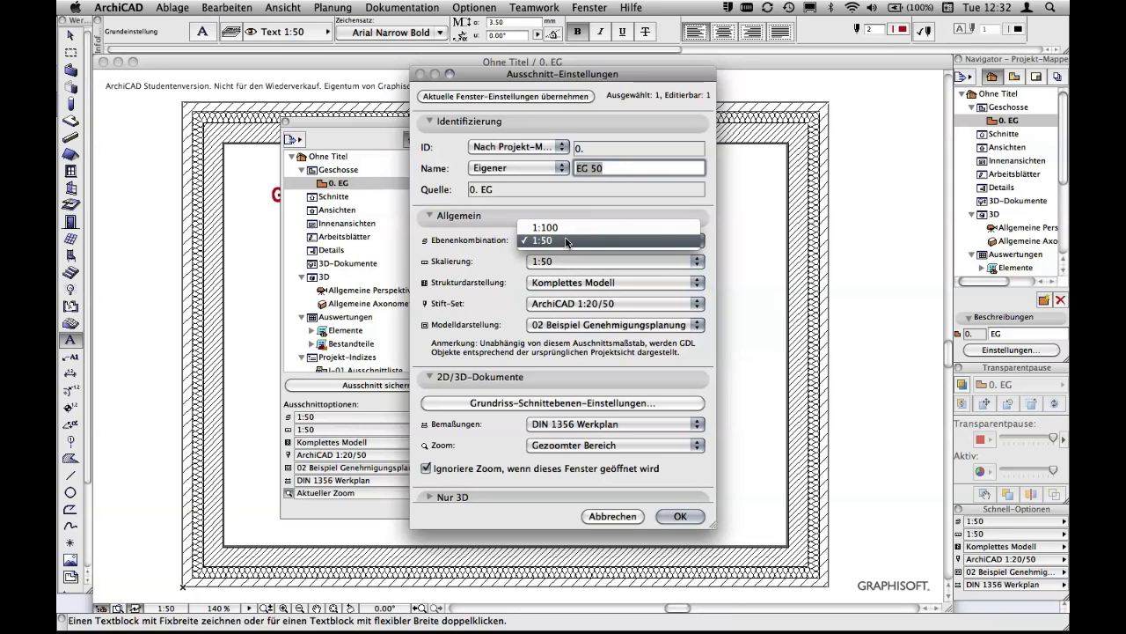
{"action": "left_click", "coordinate": [567, 240]}
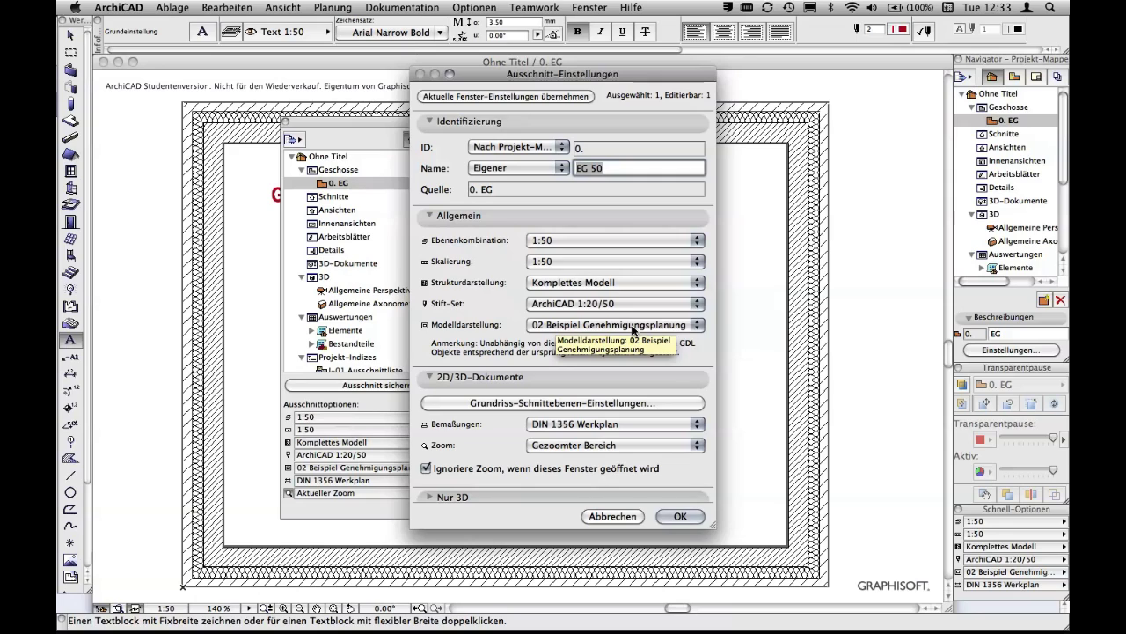
{"action": "left_click", "coordinate": [634, 330]}
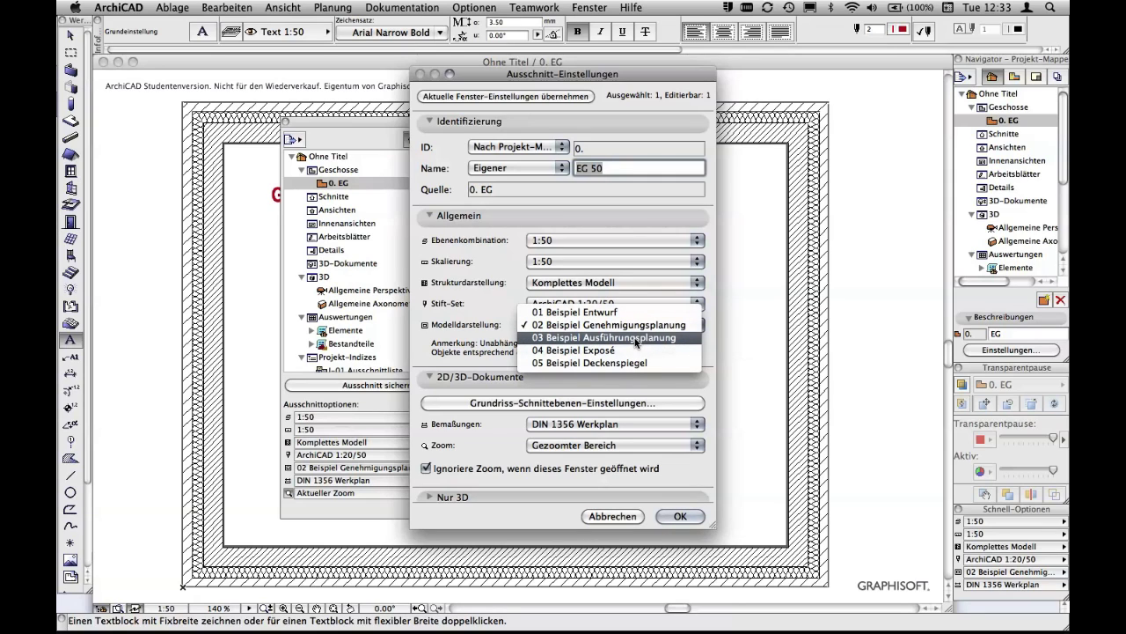
{"action": "left_click", "coordinate": [637, 340]}
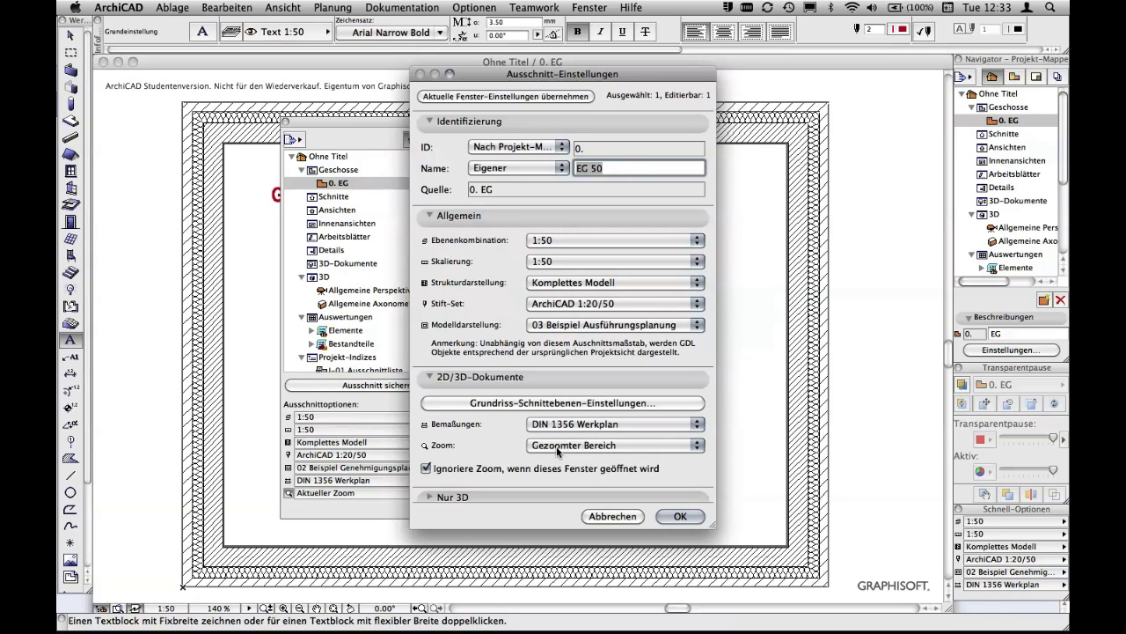
{"action": "left_click", "coordinate": [667, 516]}
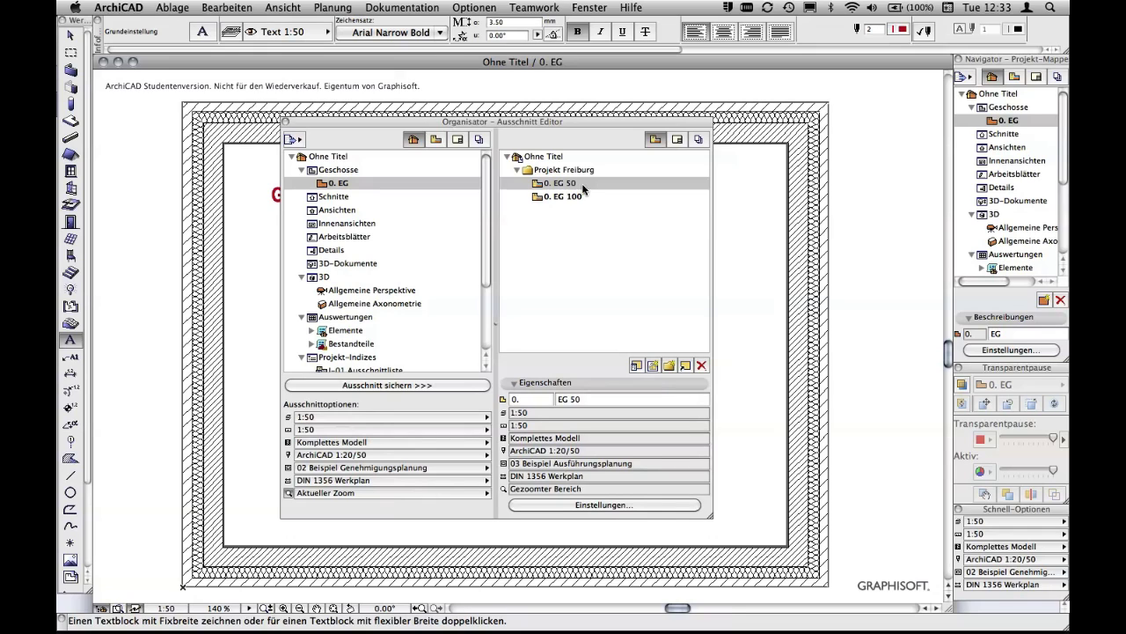
{"action": "left_click", "coordinate": [604, 505]}
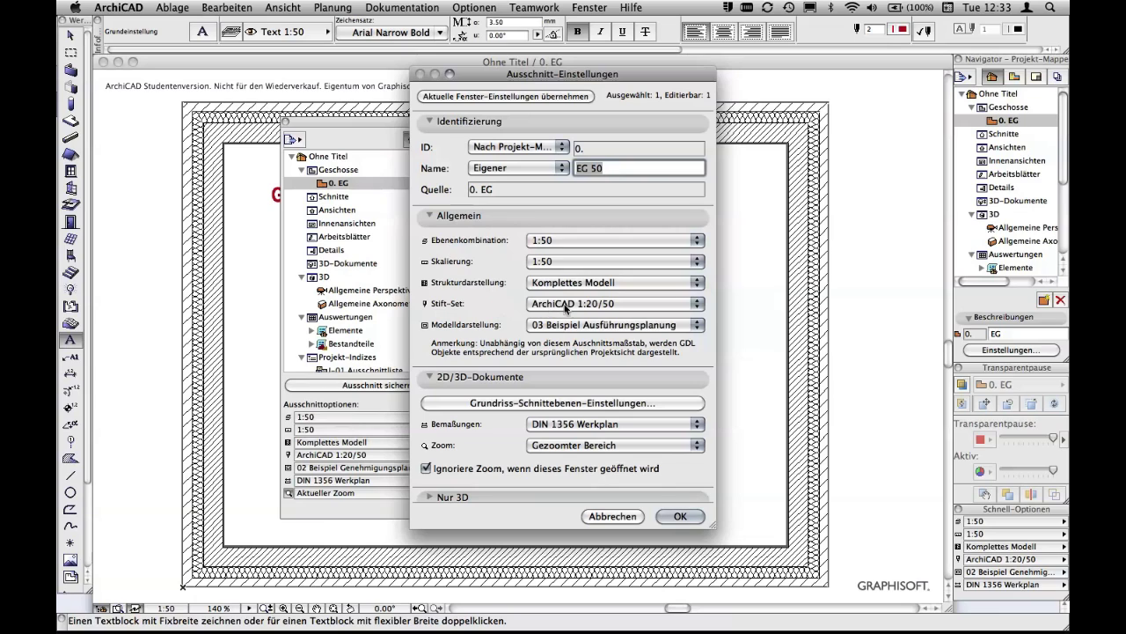
- Set the EG 100 view's layer combination and scale to 1:100
{"action": "left_click", "coordinate": [682, 516]}
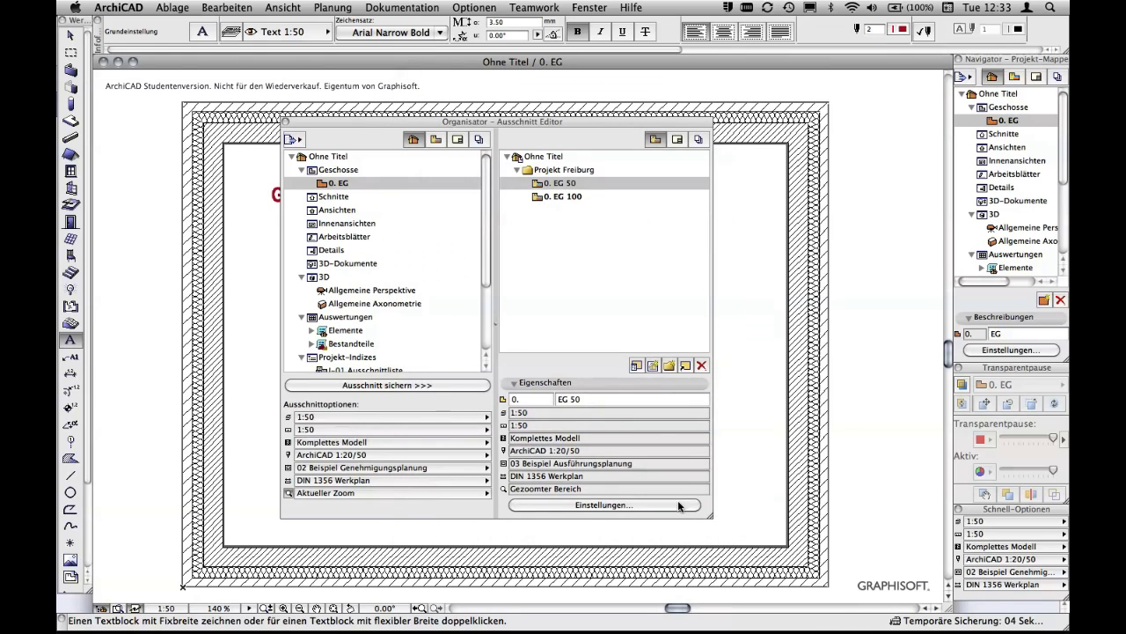
{"action": "left_click", "coordinate": [538, 198]}
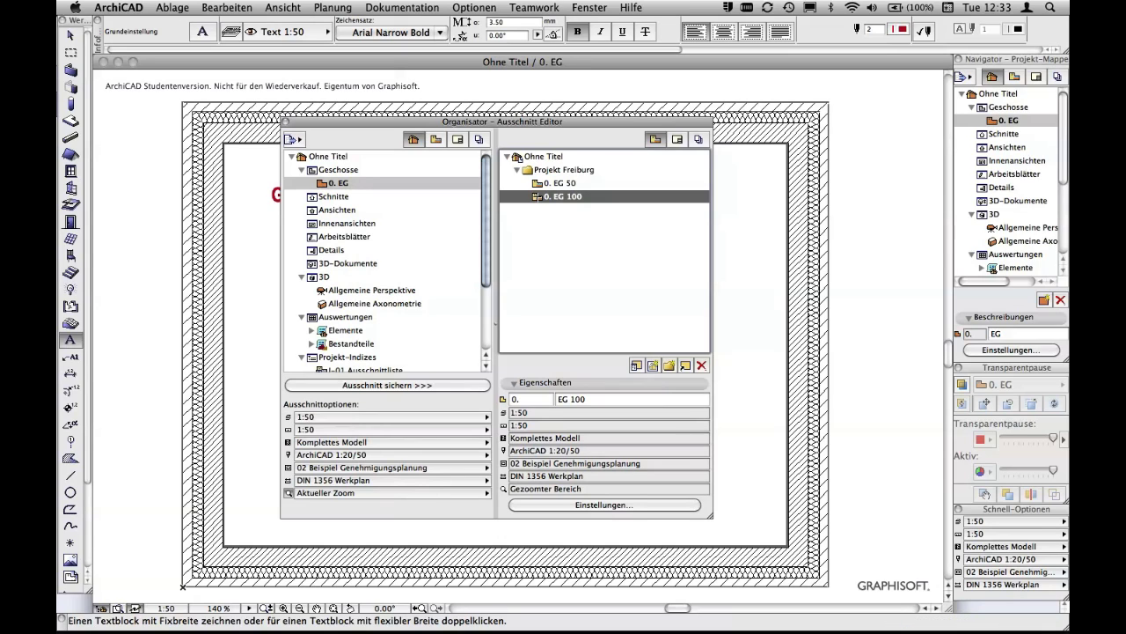
{"action": "left_click", "coordinate": [632, 505]}
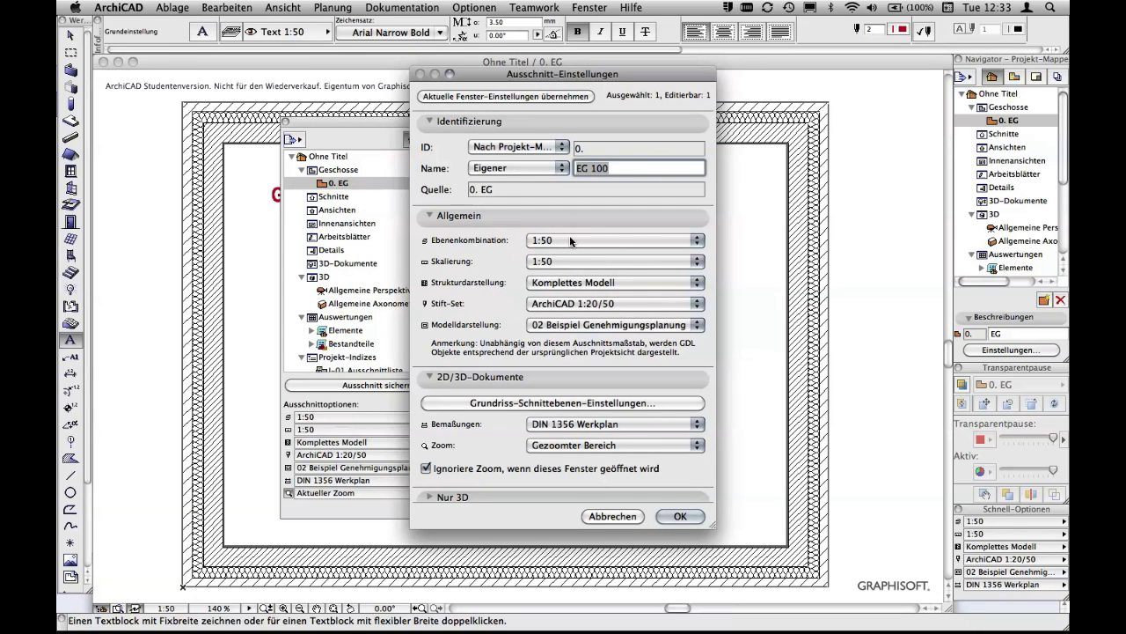
{"action": "left_click", "coordinate": [582, 240]}
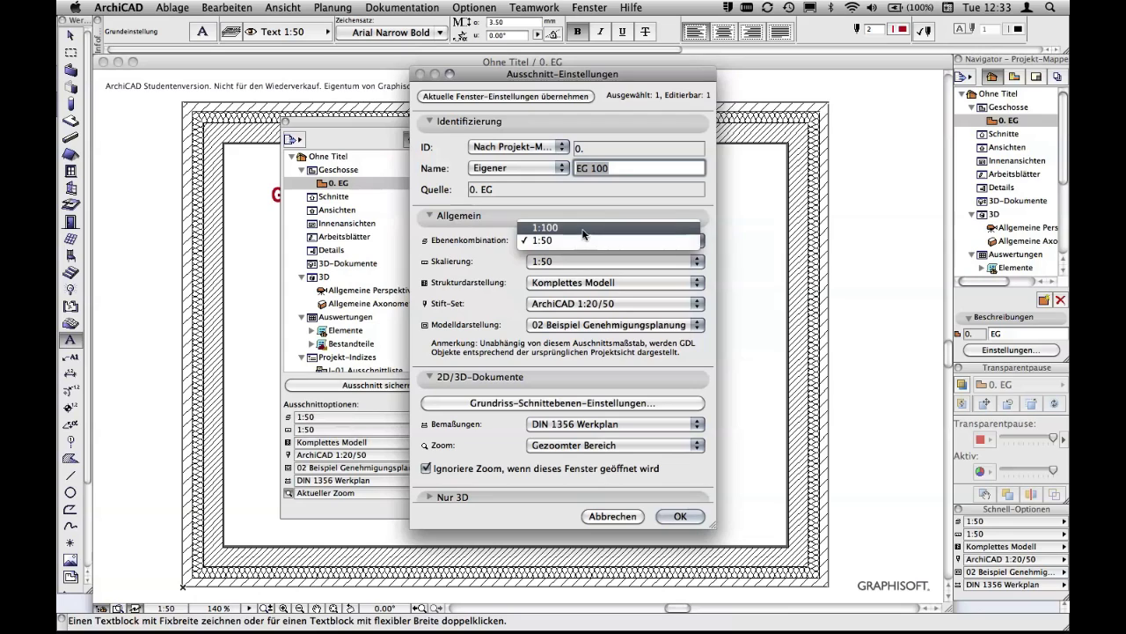
{"action": "left_click", "coordinate": [581, 228]}
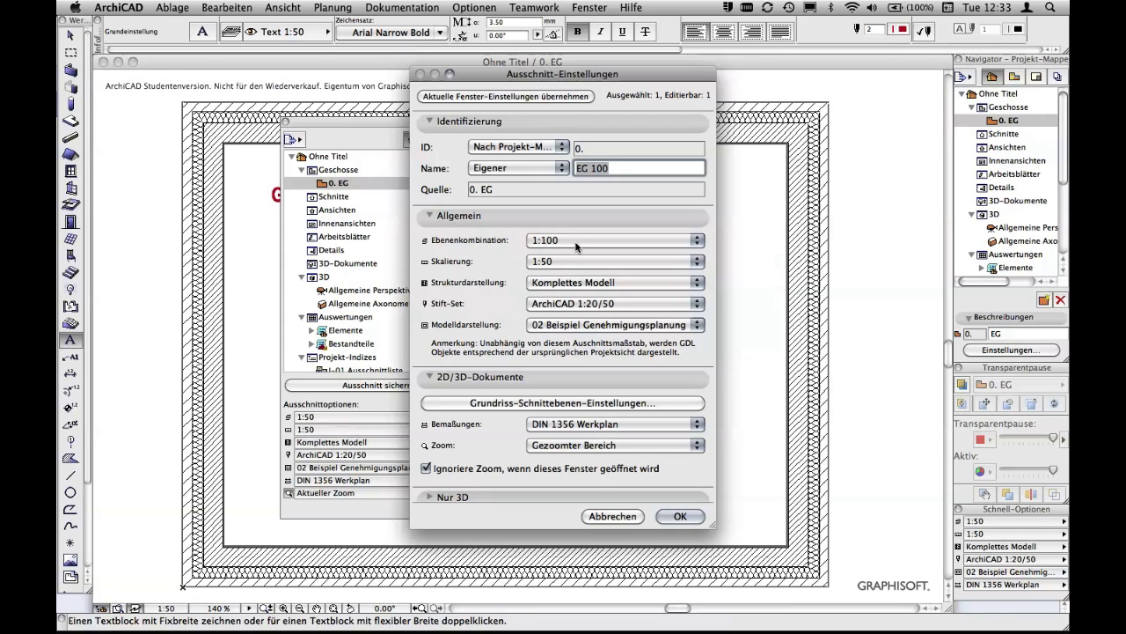
{"action": "left_click", "coordinate": [574, 259]}
{"action": "left_click", "coordinate": [573, 273]}
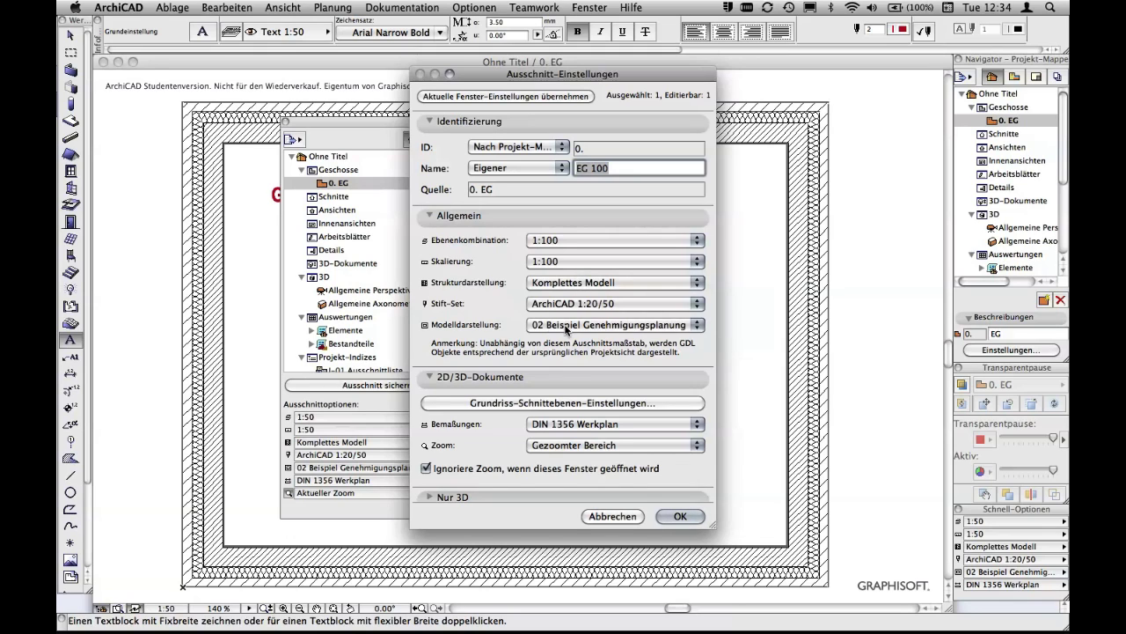
- Give EG 100 the 01 Beispiel Entwurf model display and ArchiCAD 1:100/200 pen set
{"action": "left_click", "coordinate": [551, 324]}
{"action": "left_click", "coordinate": [570, 313]}
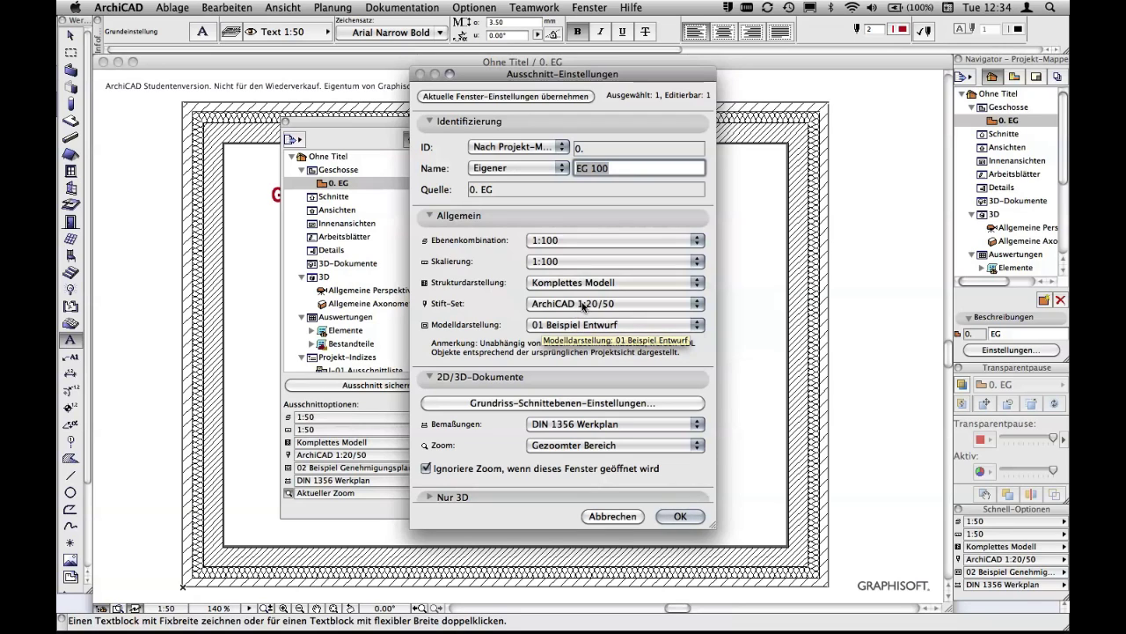
{"action": "left_click", "coordinate": [583, 304]}
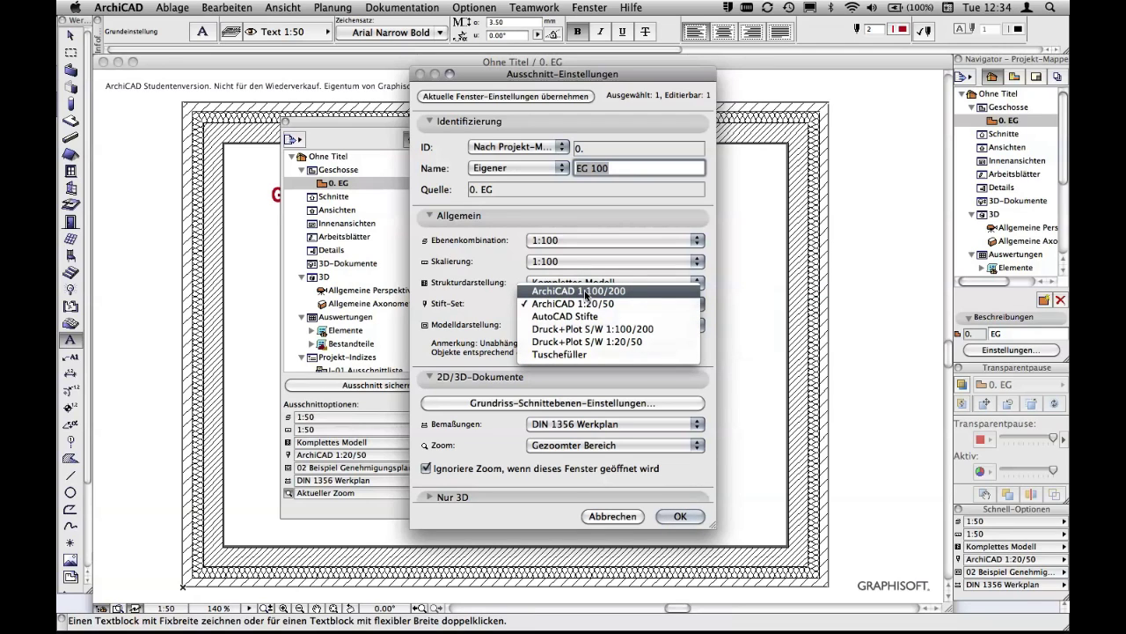
{"action": "left_click", "coordinate": [585, 291]}
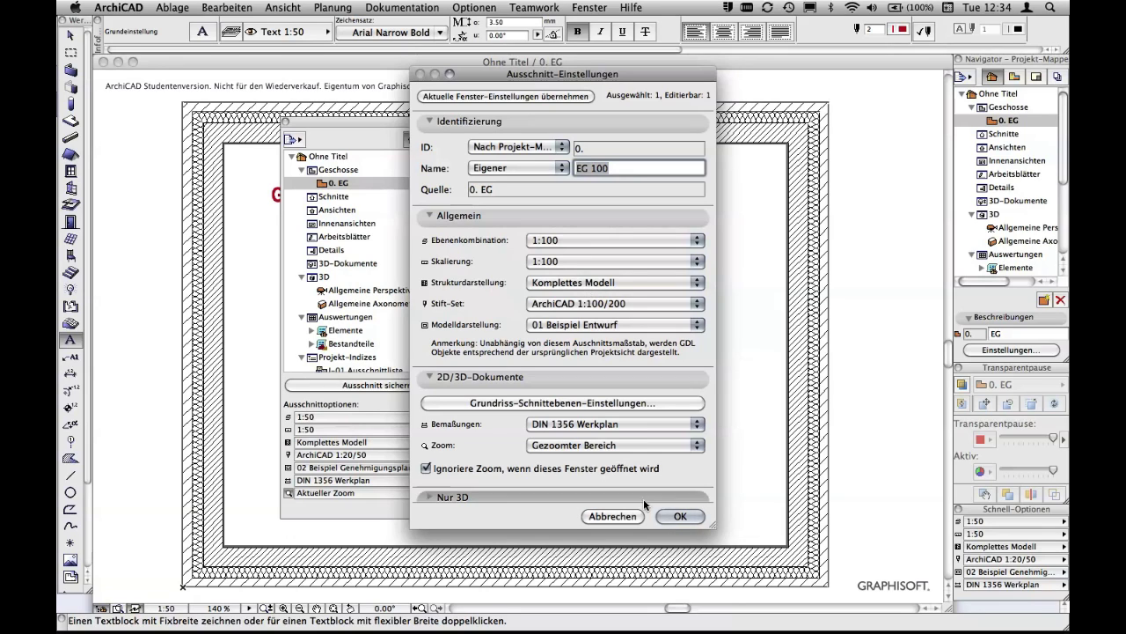
{"action": "left_click", "coordinate": [675, 514]}
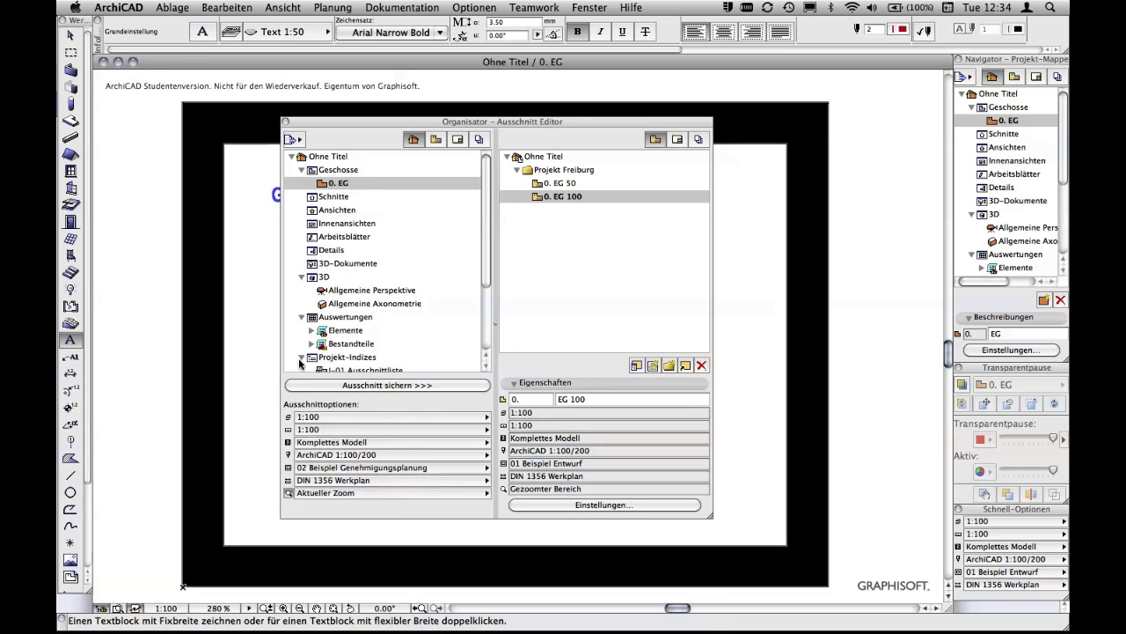
{"action": "left_click", "coordinate": [285, 123]}
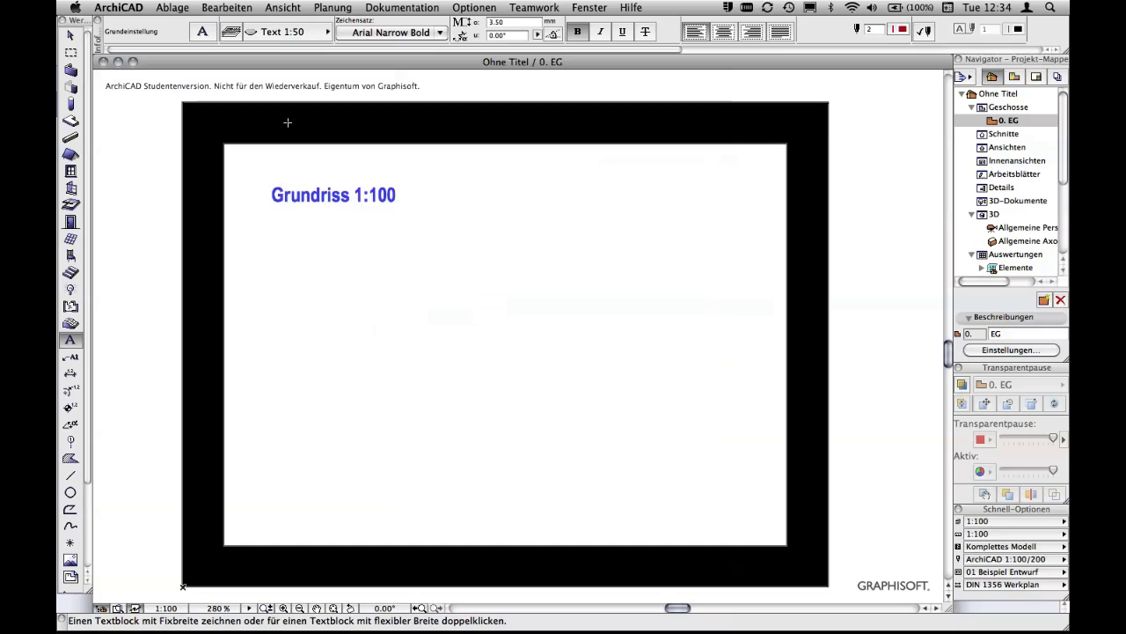
{"action": "left_click", "coordinate": [1016, 77]}
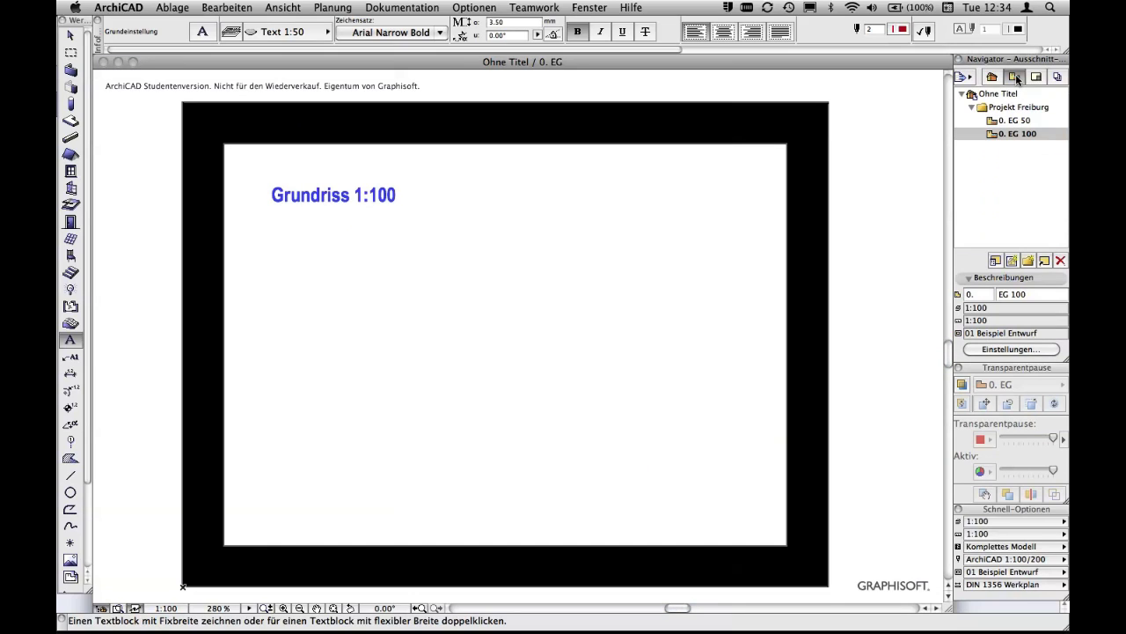
{"action": "double_click", "coordinate": [992, 123]}
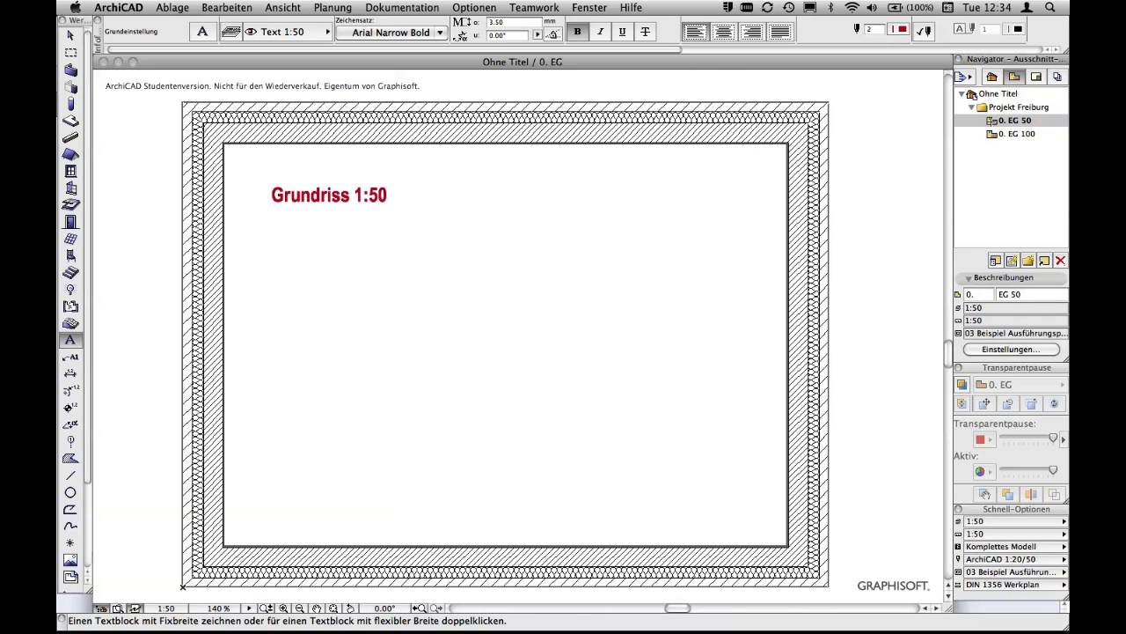
{"action": "double_click", "coordinate": [992, 135]}
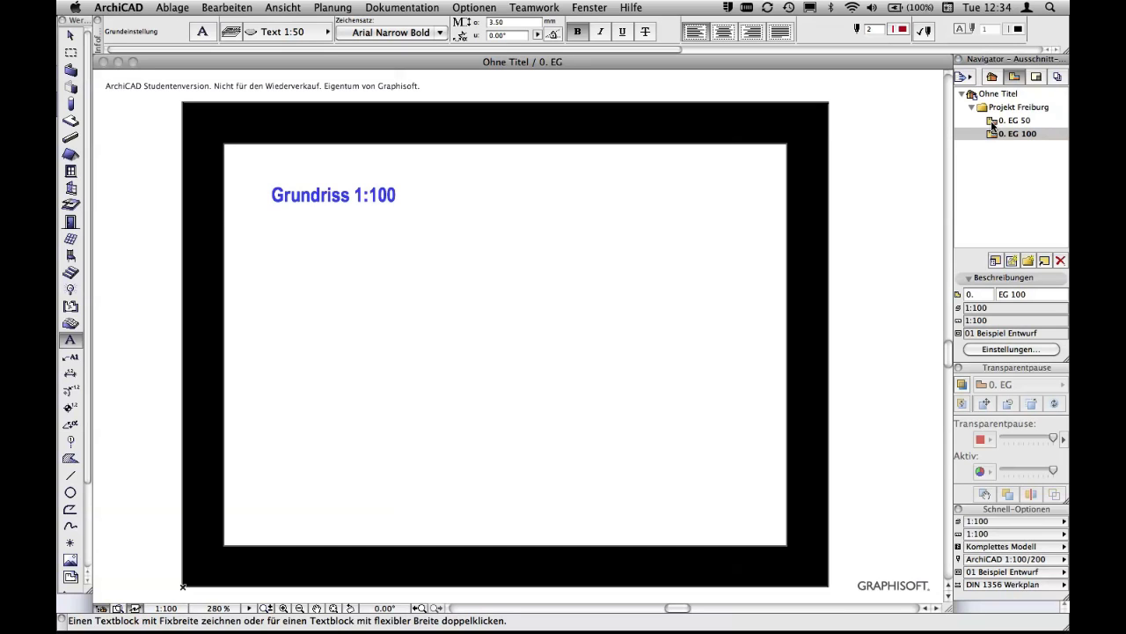
{"action": "double_click", "coordinate": [992, 123]}
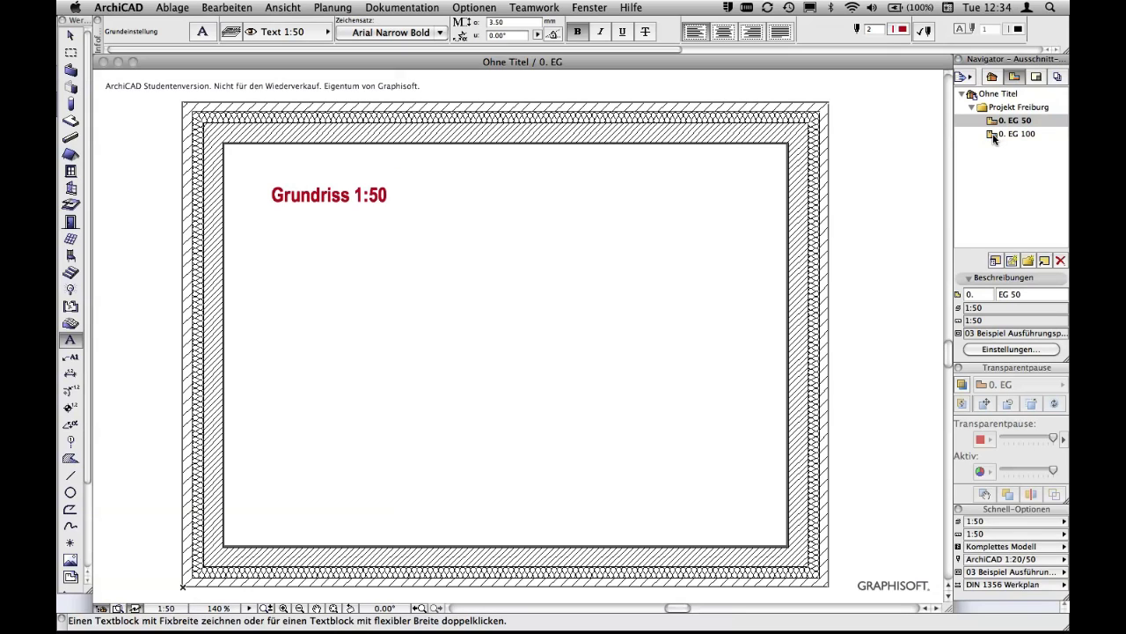
{"action": "double_click", "coordinate": [993, 135]}
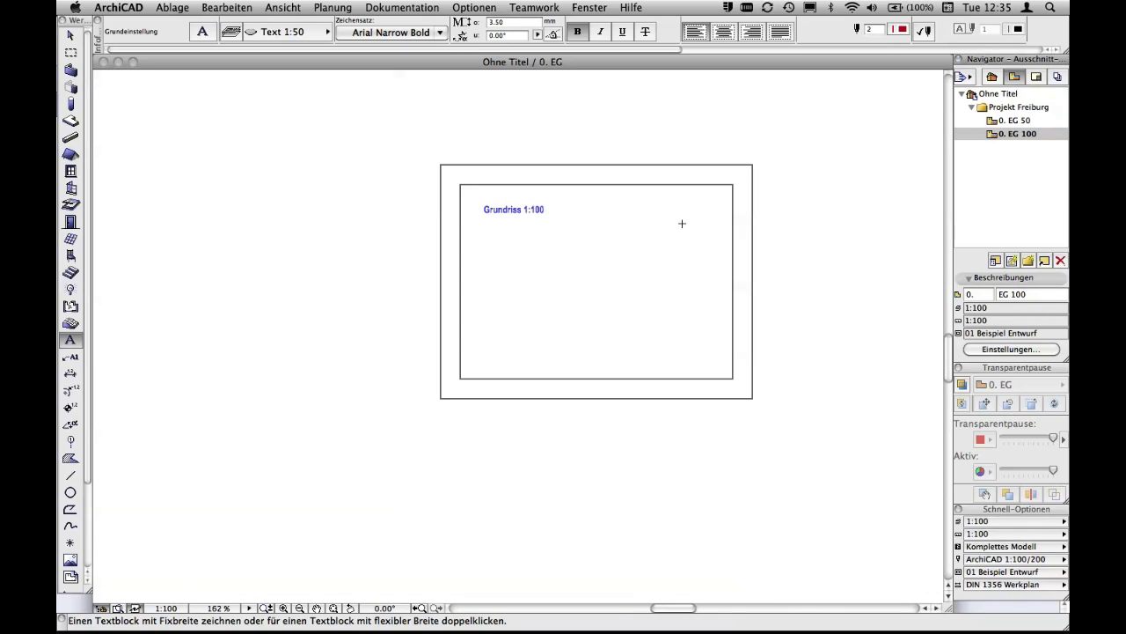
- Set EG 100's zoom to Aktueller Zoom with Ignoriere Zoom unchecked
{"action": "scroll", "coordinate": [683, 228], "scroll_direction": "down", "scroll_amount": 2}
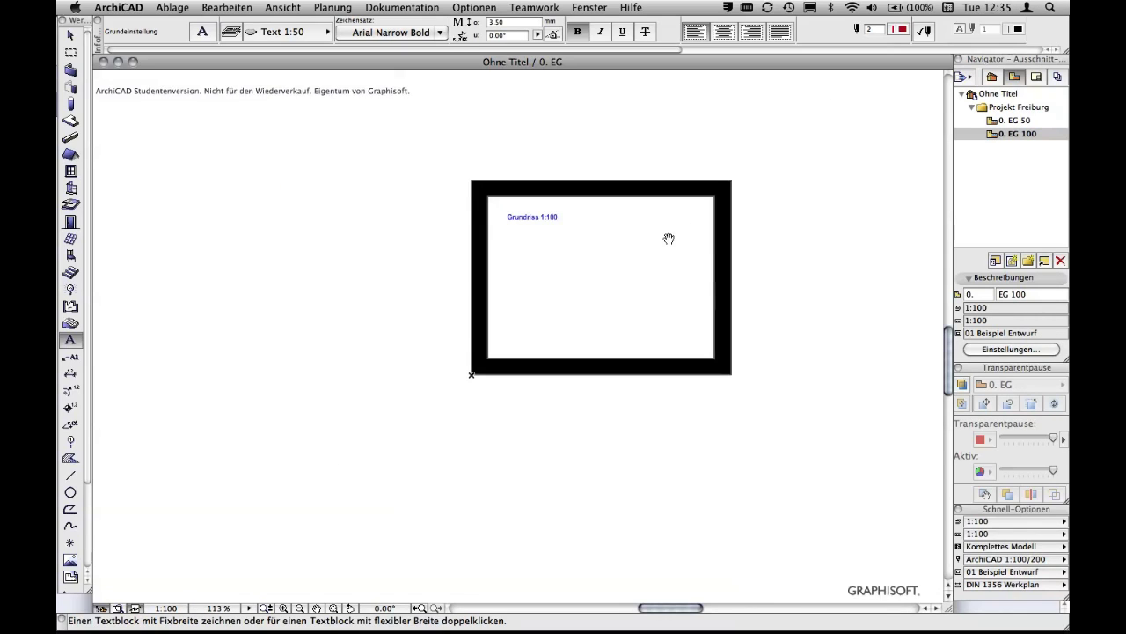
{"action": "middle_click_drag", "start_coordinate": [666, 239], "coordinate": [605, 286]}
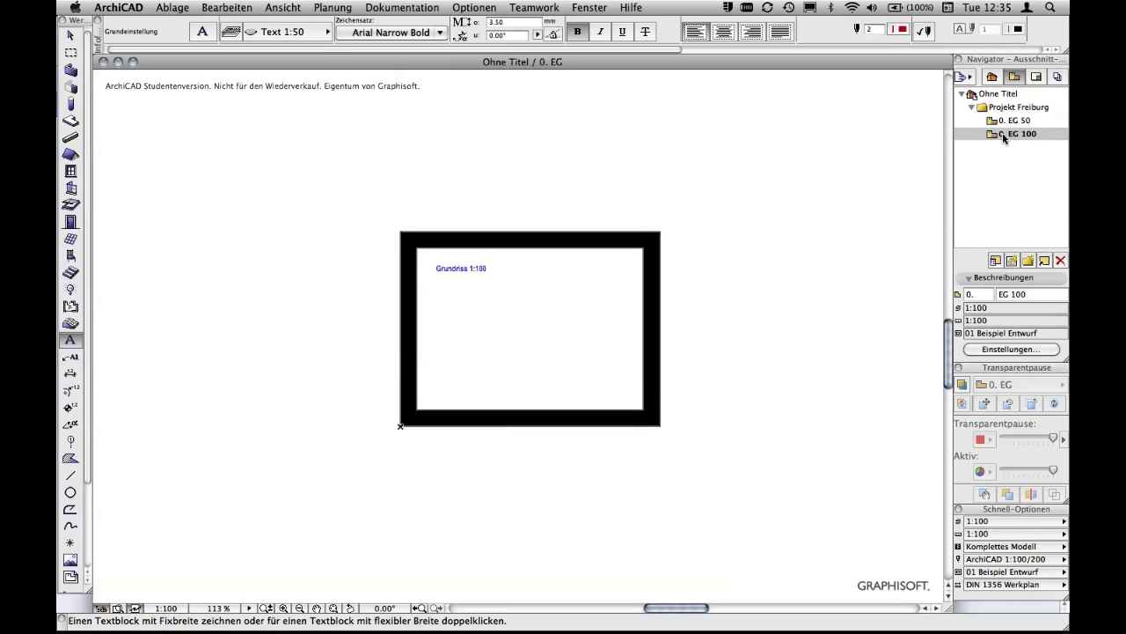
{"action": "left_click", "coordinate": [1017, 351]}
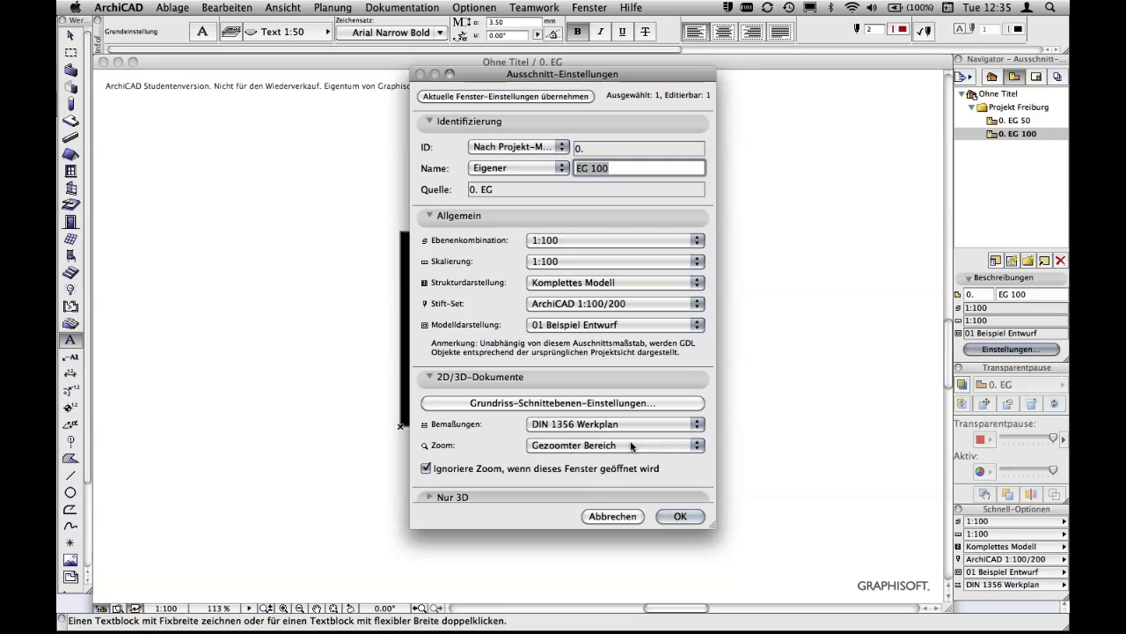
{"action": "left_click", "coordinate": [572, 447]}
{"action": "left_click", "coordinate": [572, 437]}
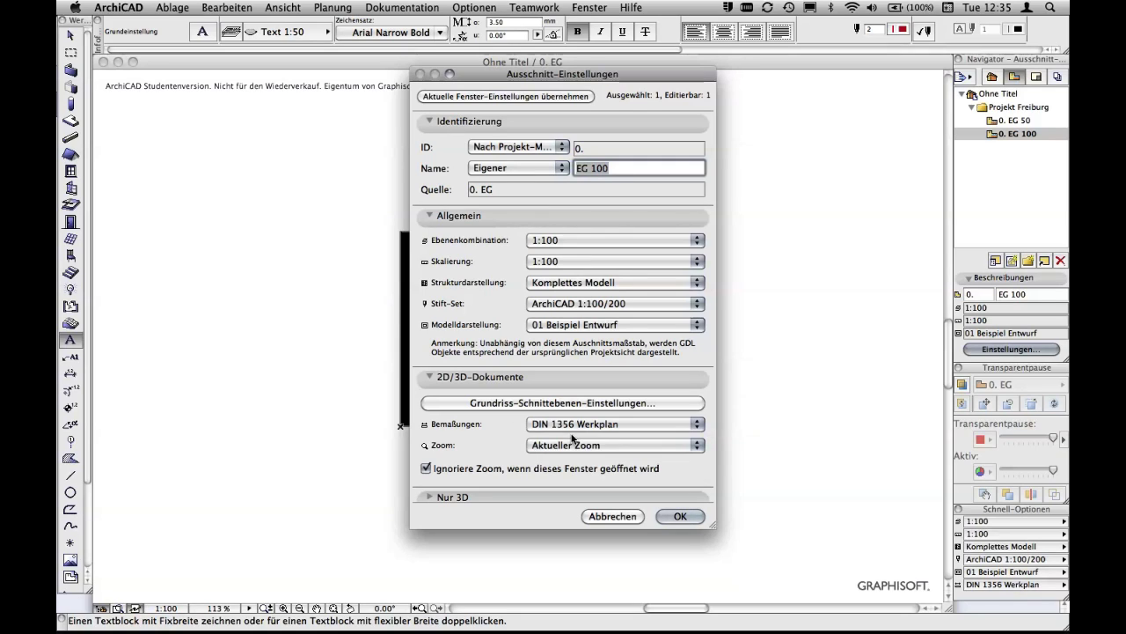
{"action": "left_click", "coordinate": [427, 469]}
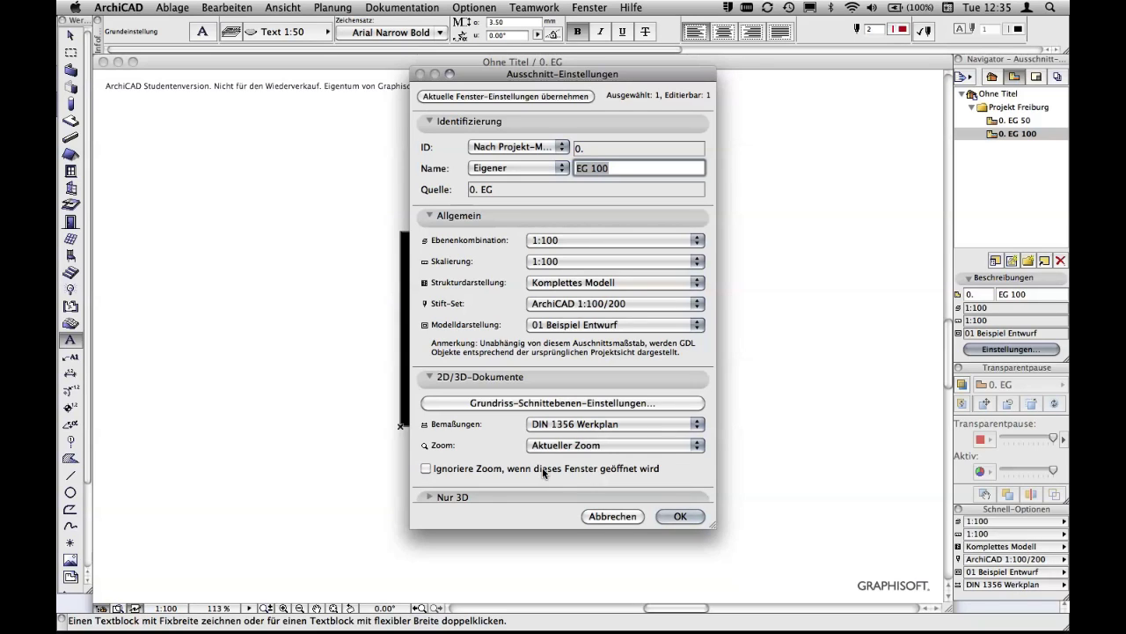
{"action": "left_click", "coordinate": [680, 516]}
- Zoom into the 1:100 plan, then reopen EG 100 to confirm it restores its stored zoom
{"action": "scroll", "coordinate": [674, 377], "scroll_direction": "up", "scroll_amount": 3}
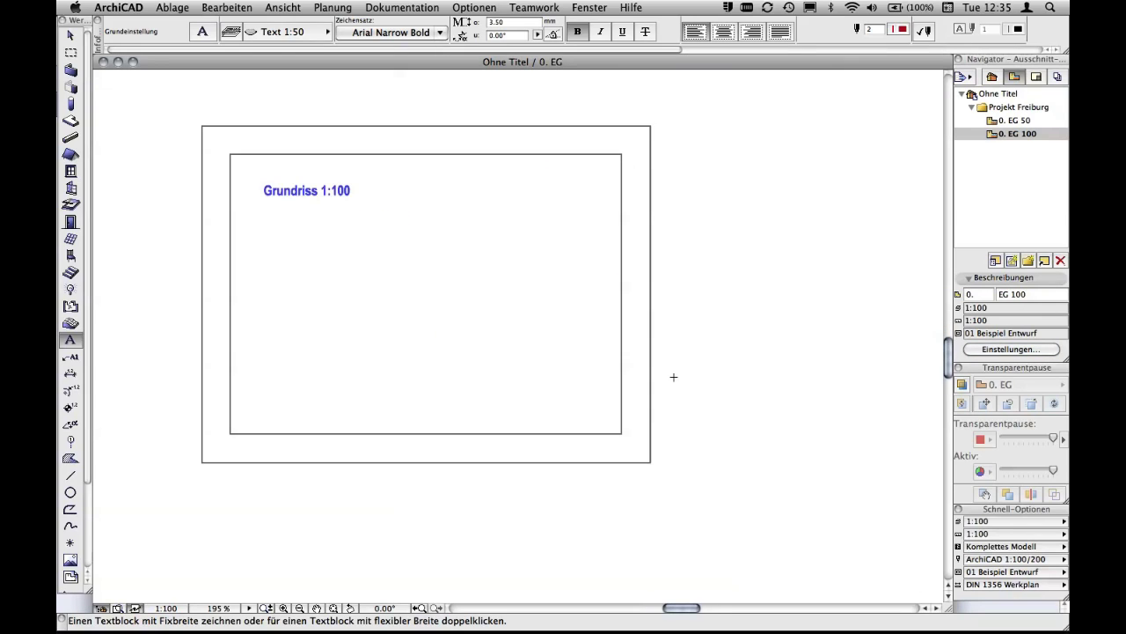
{"action": "scroll", "coordinate": [674, 376], "scroll_direction": "up", "scroll_amount": 2}
{"action": "mouse_move", "coordinate": [589, 349]}
{"action": "middle_mouse_down"}
{"action": "mouse_move", "coordinate": [702, 390]}
{"action": "mouse_move", "coordinate": [572, 340]}
{"action": "middle_mouse_up"}
{"action": "scroll", "coordinate": [702, 390], "scroll_direction": "up", "scroll_amount": 2}
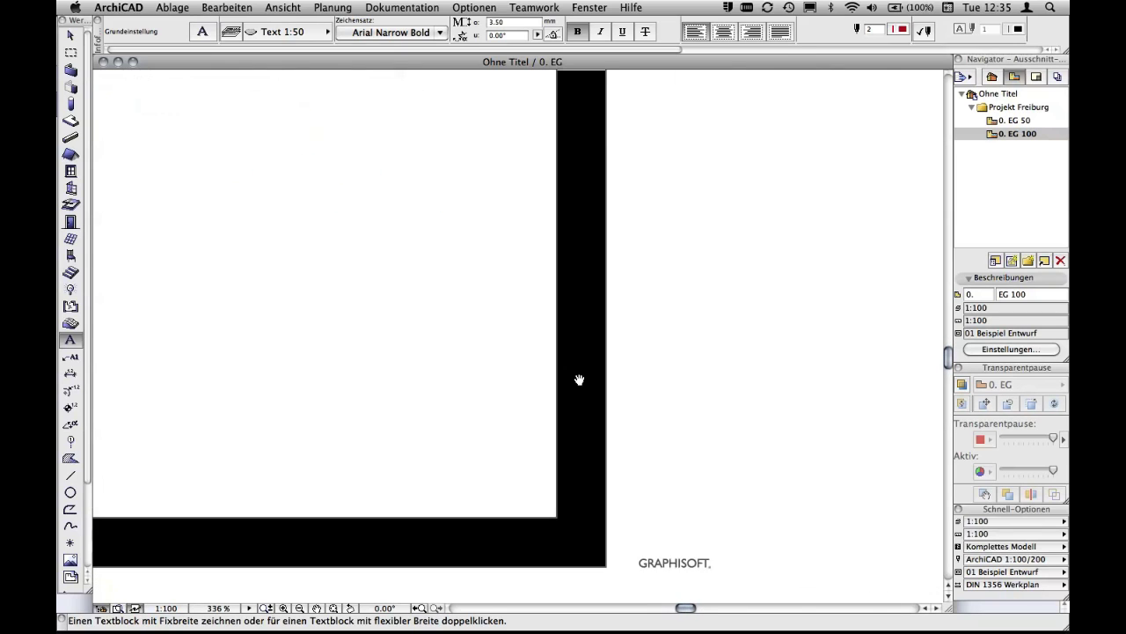
{"action": "scroll", "coordinate": [572, 340], "scroll_direction": "up", "scroll_amount": 2}
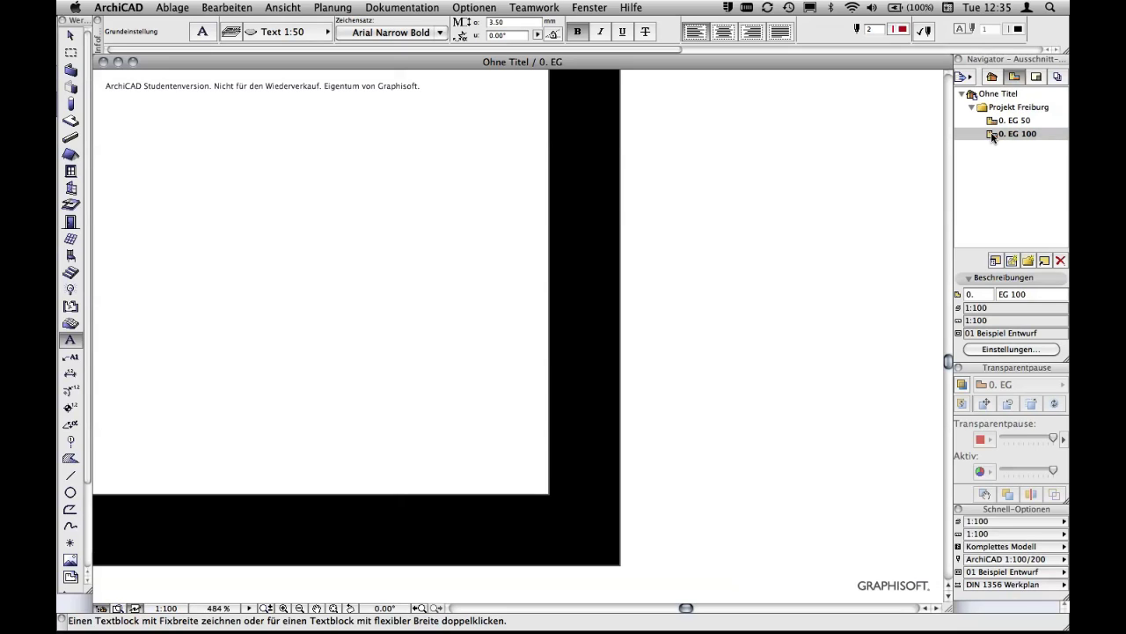
{"action": "double_click", "coordinate": [991, 135]}
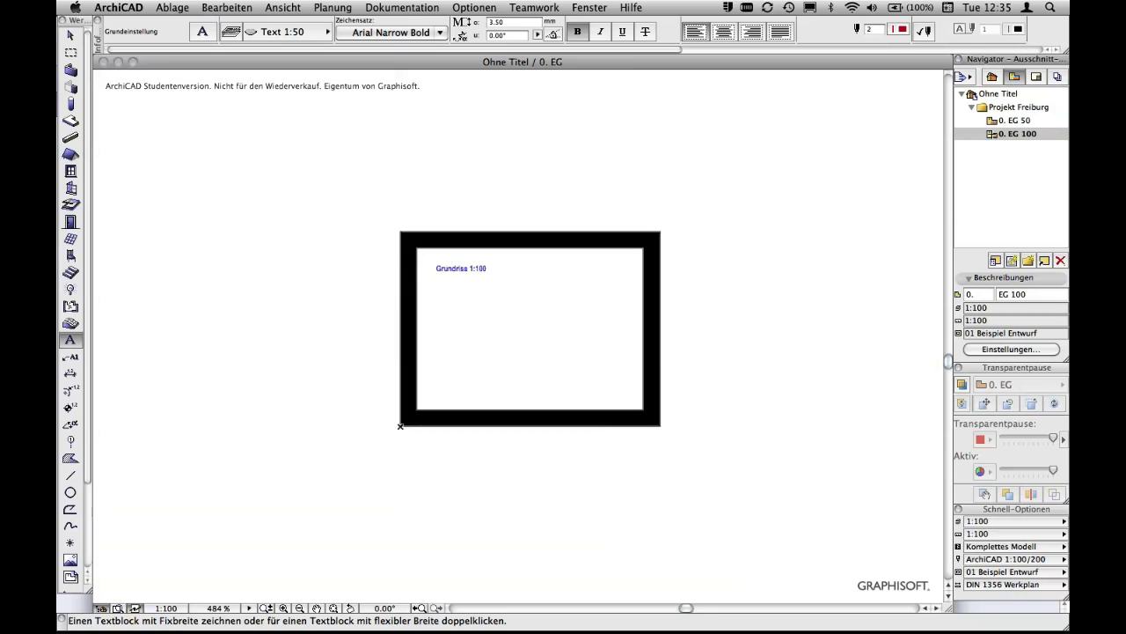
- Switch between EG 50 and EG 100, then enlarge the hatched EG 50 plan to fill the window
{"action": "double_click", "coordinate": [992, 122]}
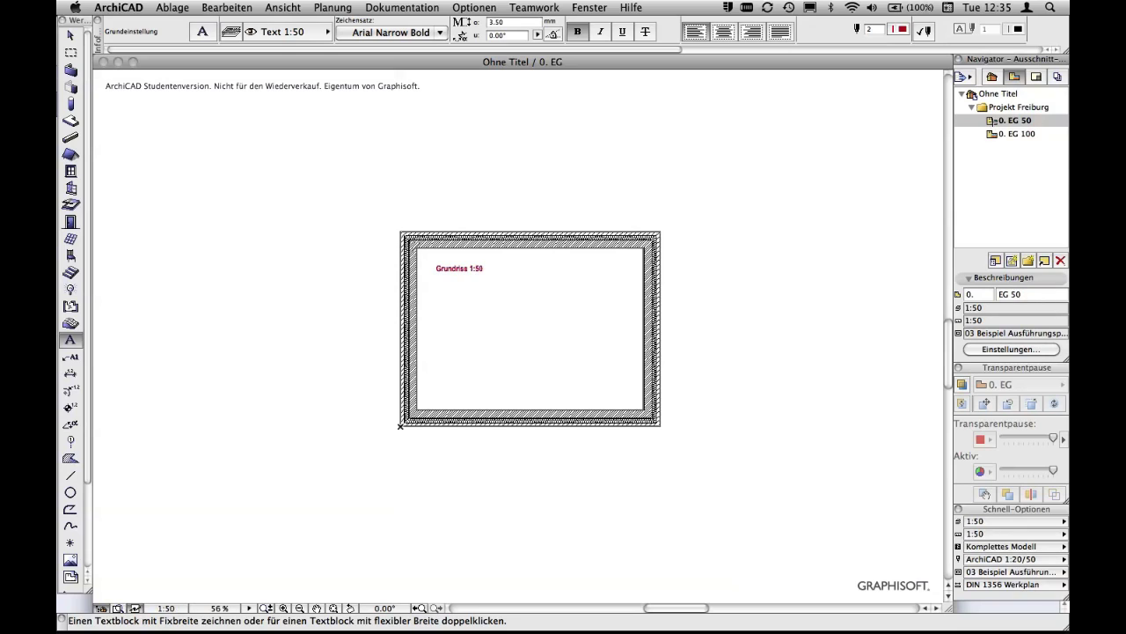
{"action": "double_click", "coordinate": [992, 133]}
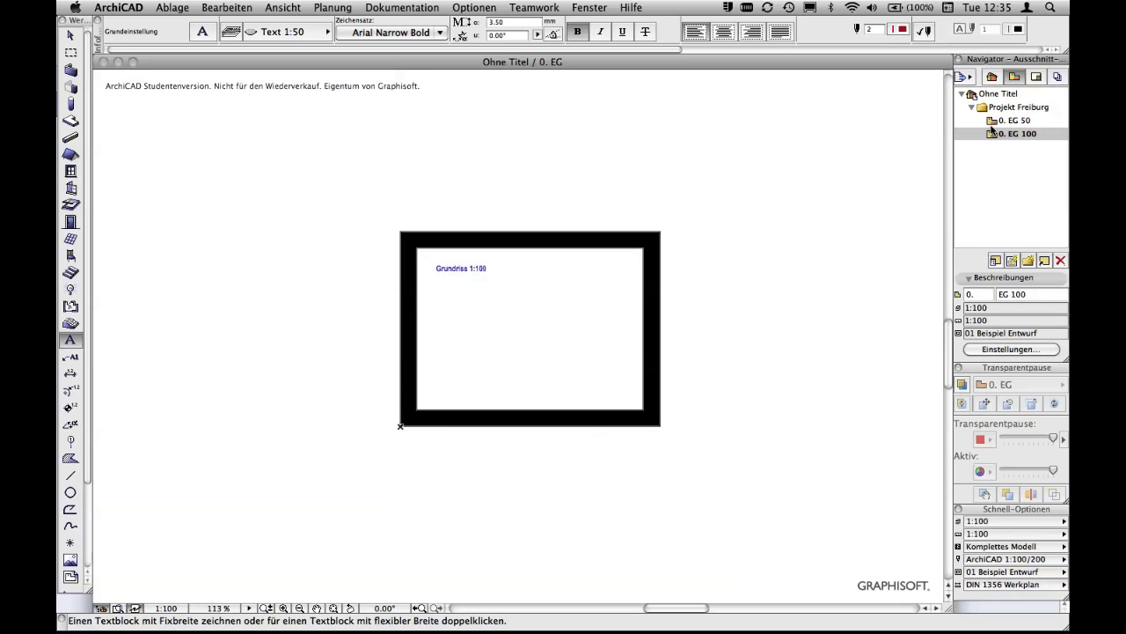
{"action": "double_click", "coordinate": [992, 121]}
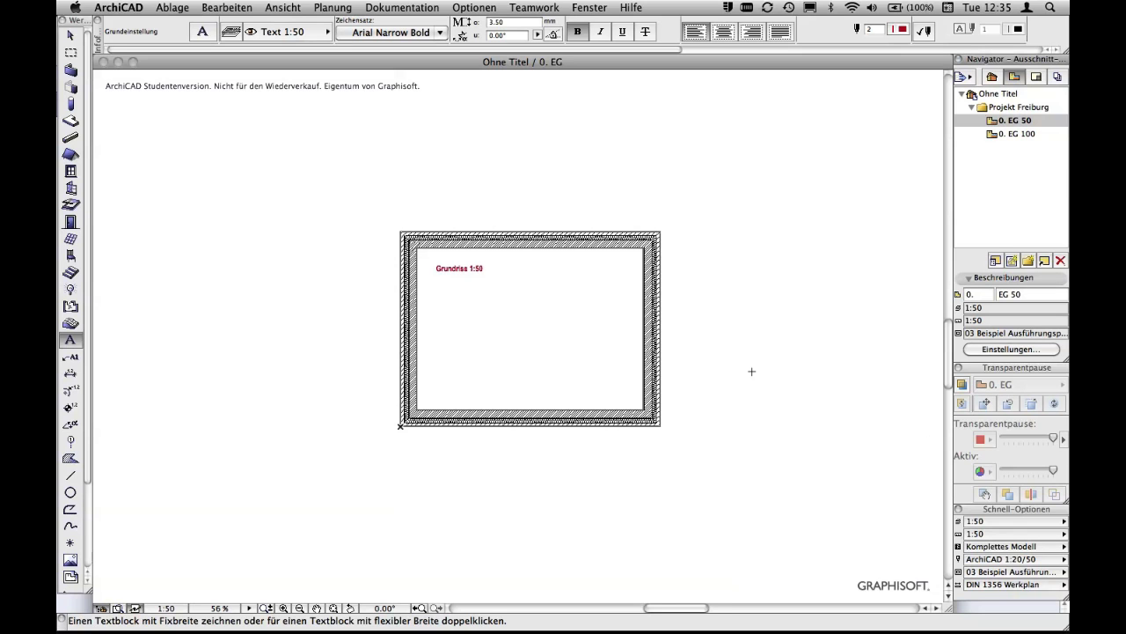
{"action": "scroll", "coordinate": [751, 371], "scroll_direction": "up", "scroll_amount": 2}
{"action": "scroll", "coordinate": [731, 343], "scroll_direction": "left", "scroll_amount": 3}
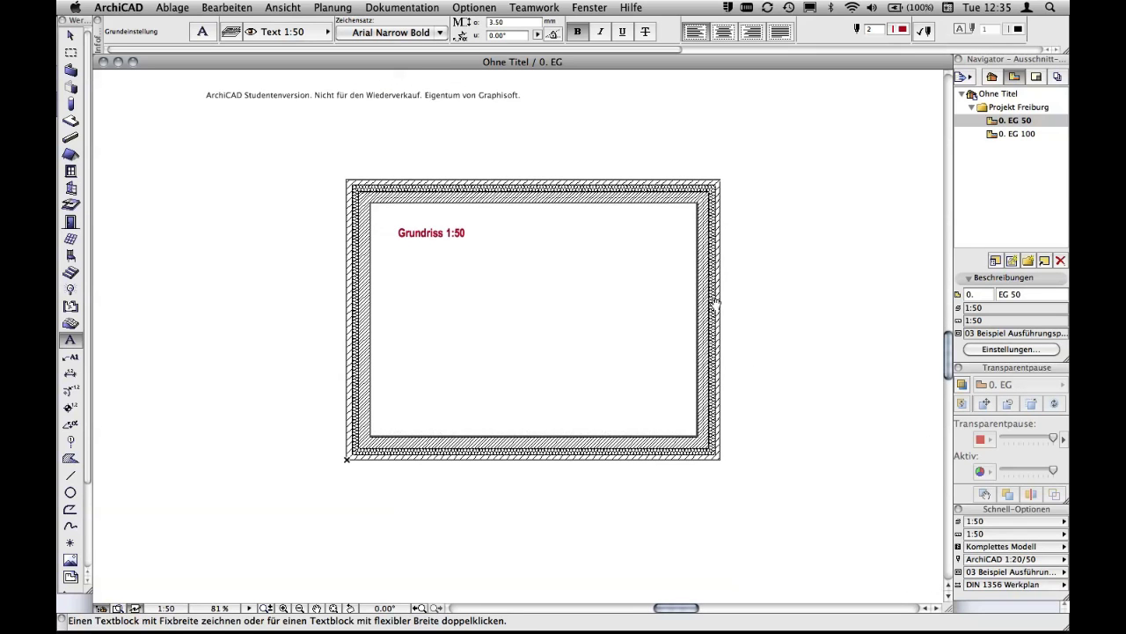
{"action": "scroll", "coordinate": [715, 302], "scroll_direction": "up", "scroll_amount": 1}
{"action": "scroll", "coordinate": [715, 302], "scroll_direction": "up", "scroll_amount": 1}
{"action": "scroll", "coordinate": [765, 308], "scroll_direction": "left", "scroll_amount": 2}
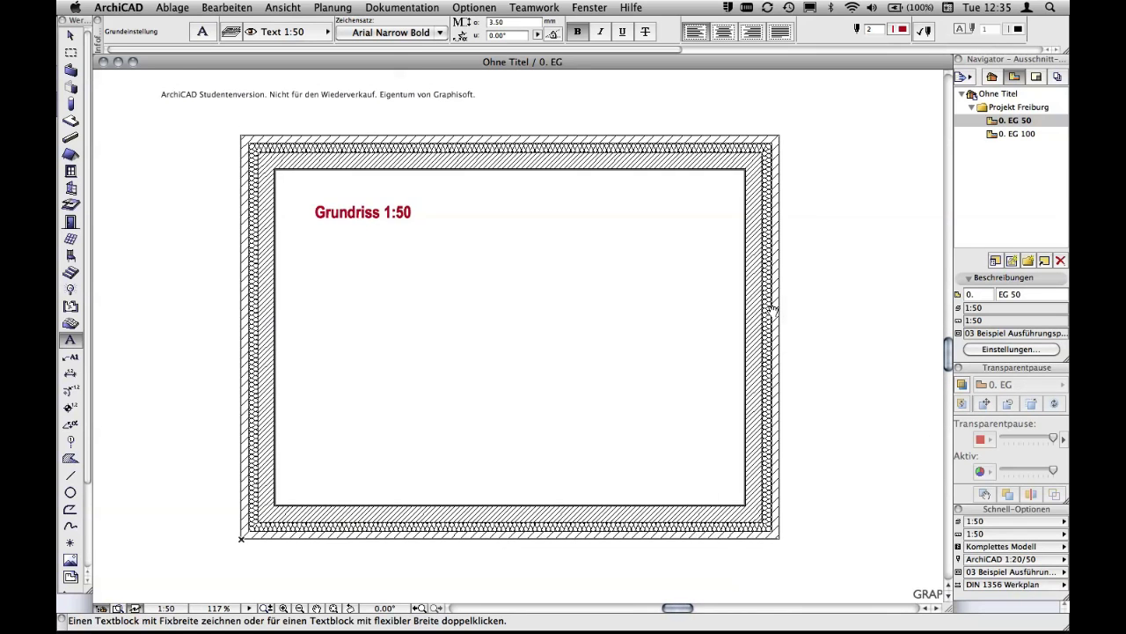
{"action": "scroll", "coordinate": [769, 307], "scroll_direction": "up", "scroll_amount": 1}
{"action": "scroll", "coordinate": [792, 306], "scroll_direction": "left", "scroll_amount": 2}
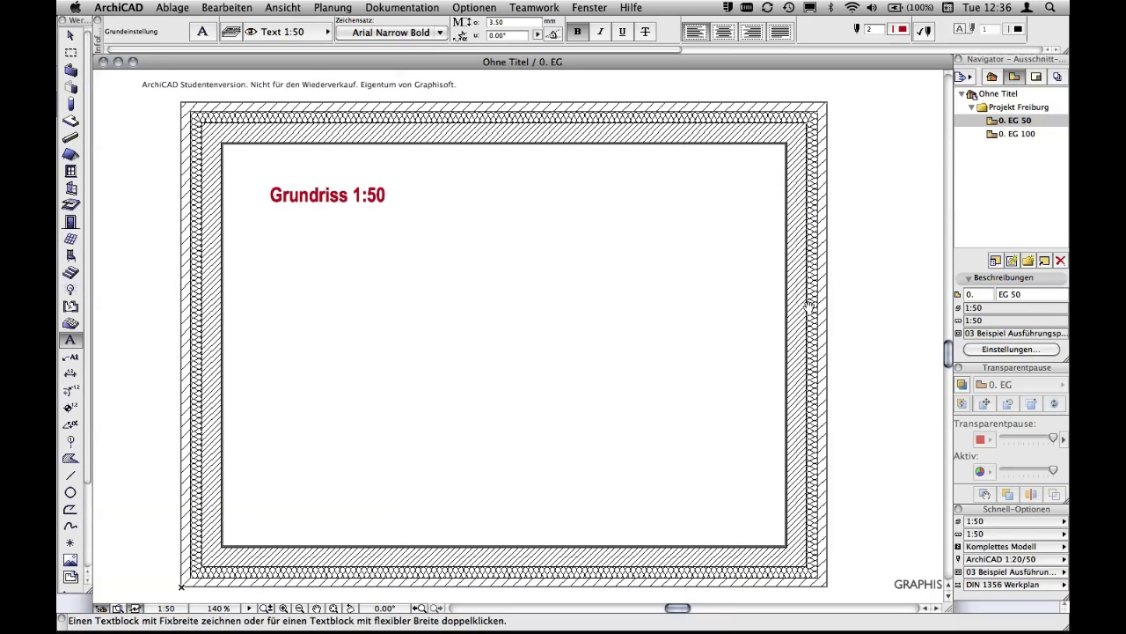
{"action": "scroll", "coordinate": [808, 306], "scroll_direction": "left", "scroll_amount": 1}
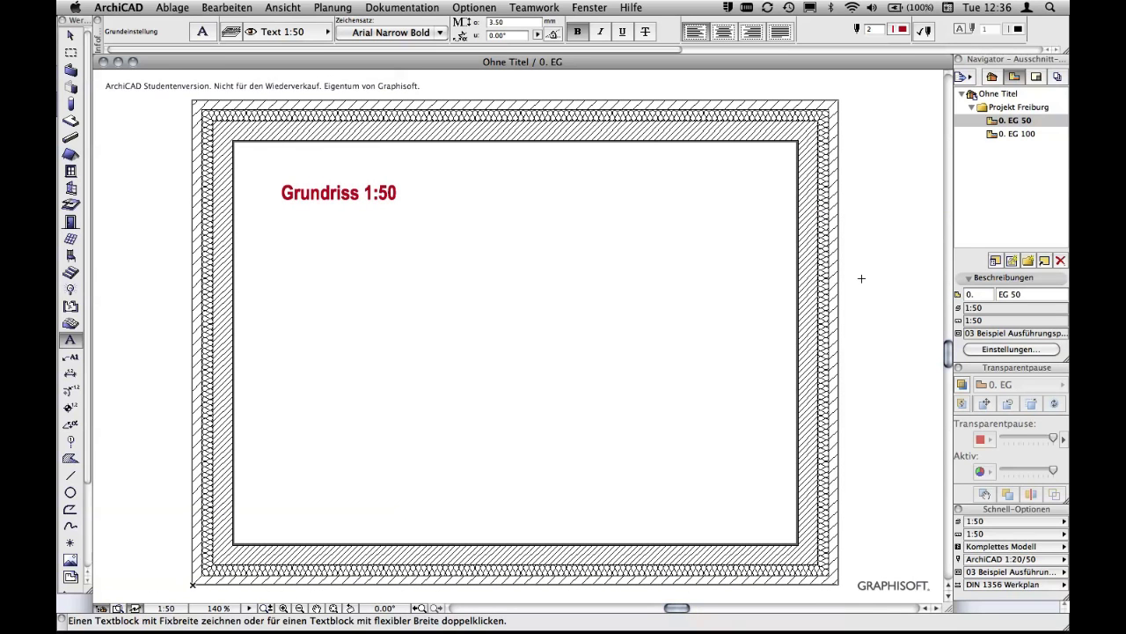
- Uncheck Ignoriere Zoom for EG 50 and set its Zoom to Aktueller Zoom
{"action": "left_click", "coordinate": [1021, 350]}
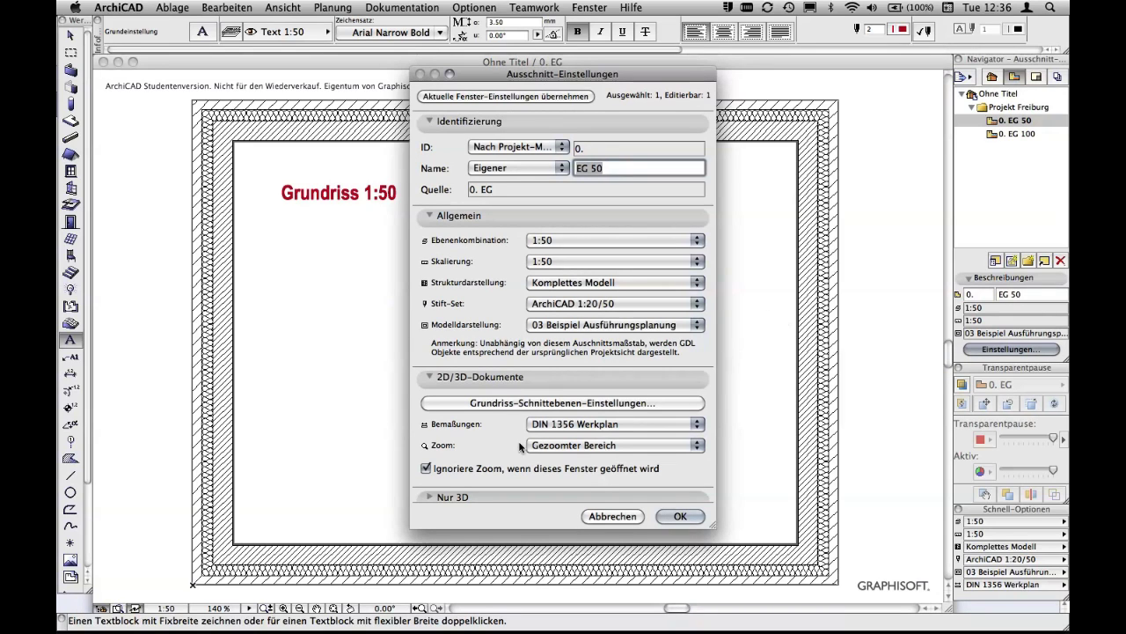
{"action": "left_click", "coordinate": [426, 468]}
{"action": "left_click", "coordinate": [580, 444]}
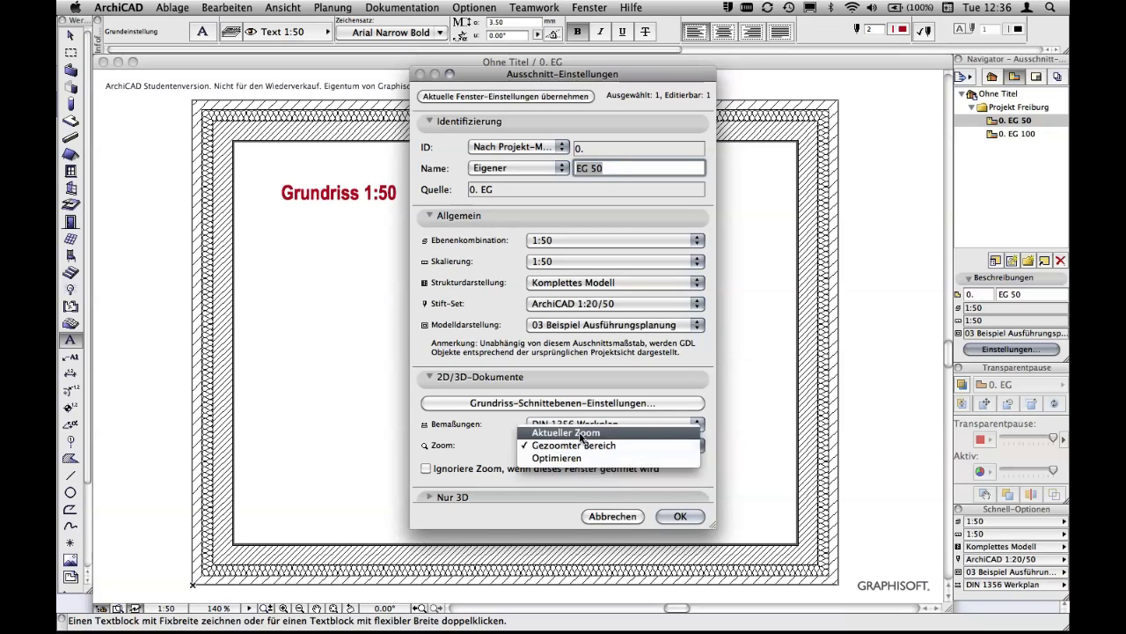
{"action": "left_click", "coordinate": [616, 430]}
{"action": "left_click", "coordinate": [678, 516]}
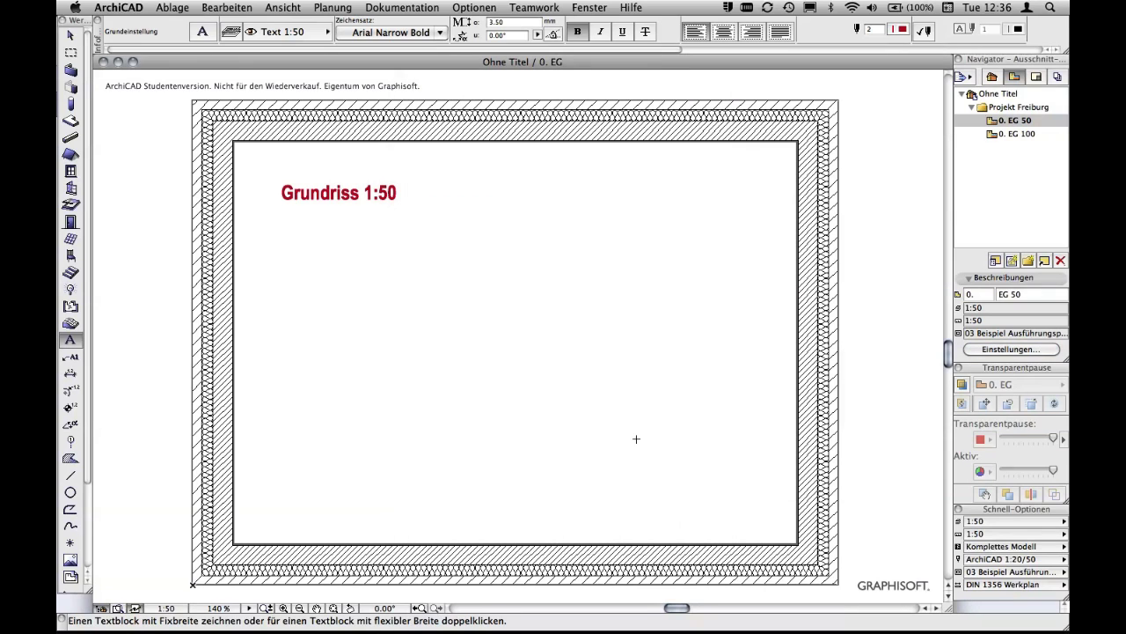
{"action": "double_click", "coordinate": [998, 134]}
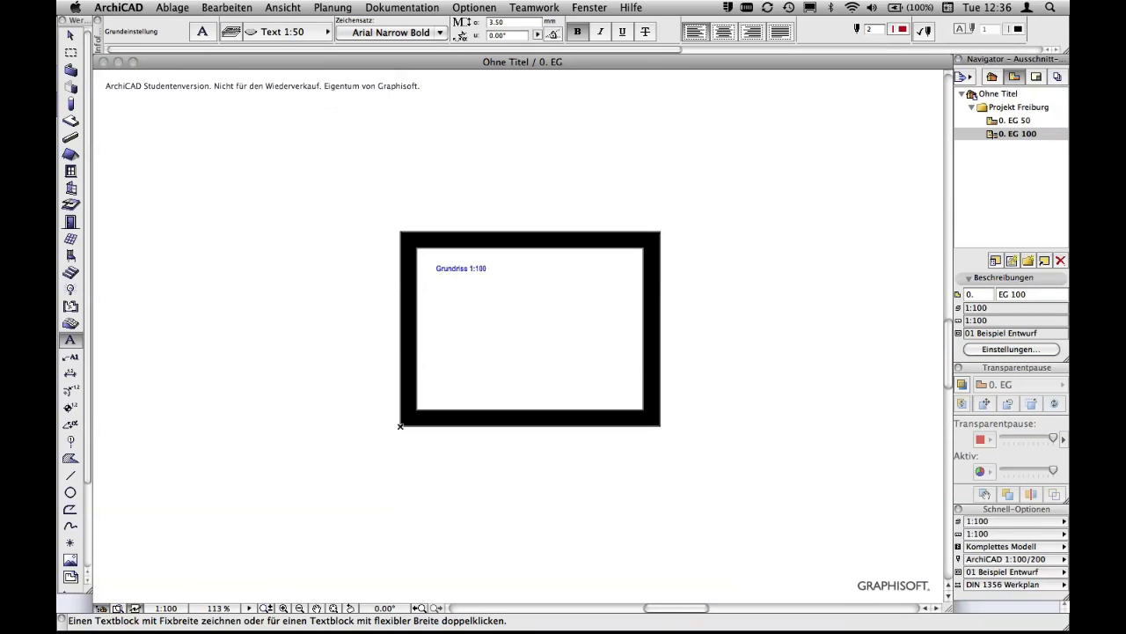
{"action": "double_click", "coordinate": [1012, 121]}
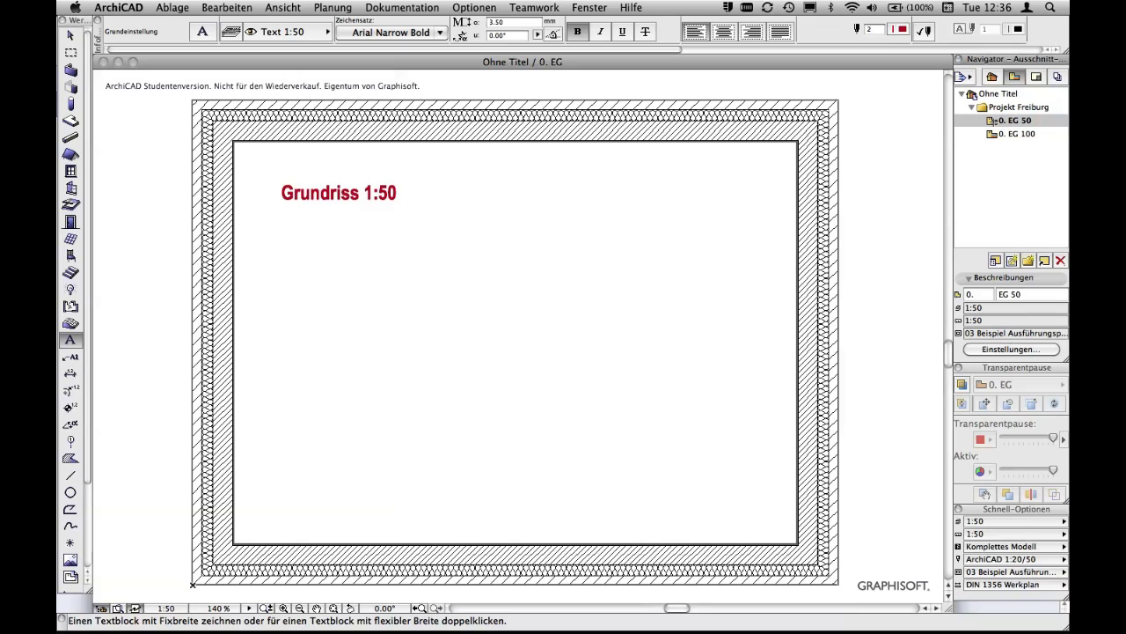